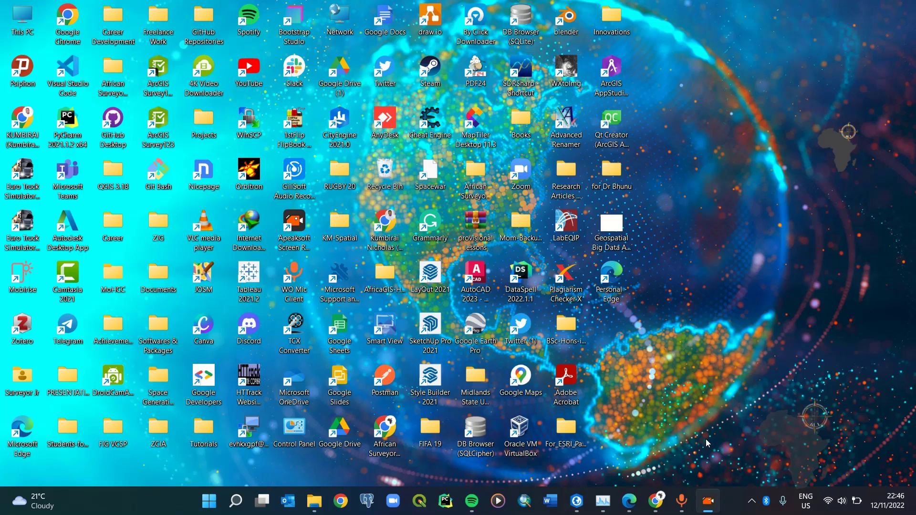
Step: Restore the ArcGIS Pro window showing the LearnArcGIS project's Africa map
left_click(583, 499)
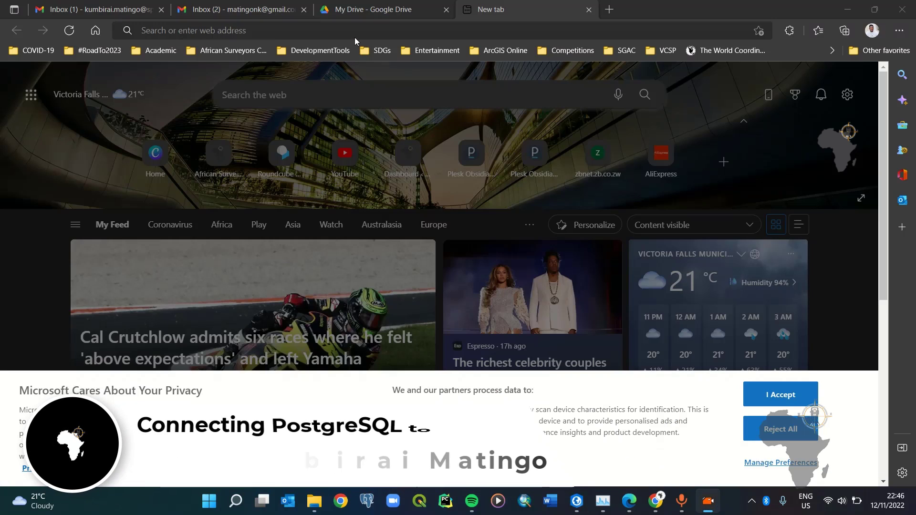
Step: Search the web for 'postgresql' from the Edge address bar
left_click(355, 34)
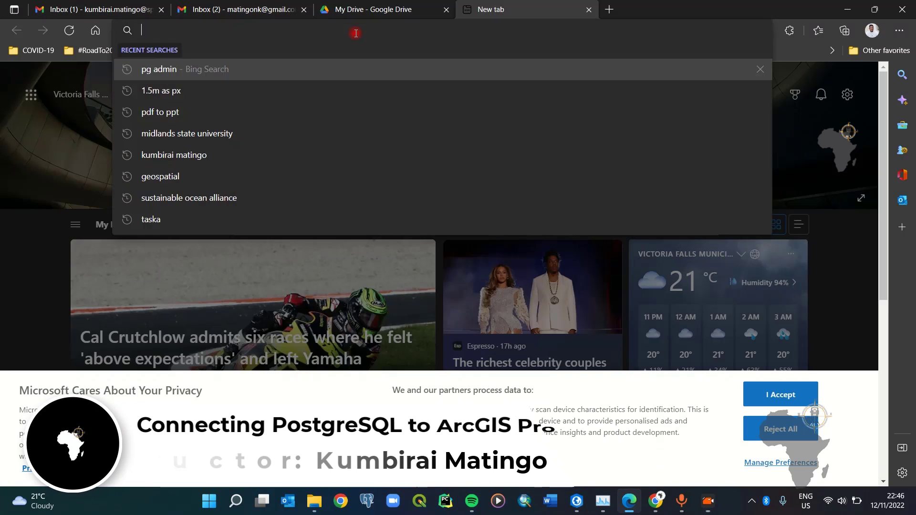
type("pos")
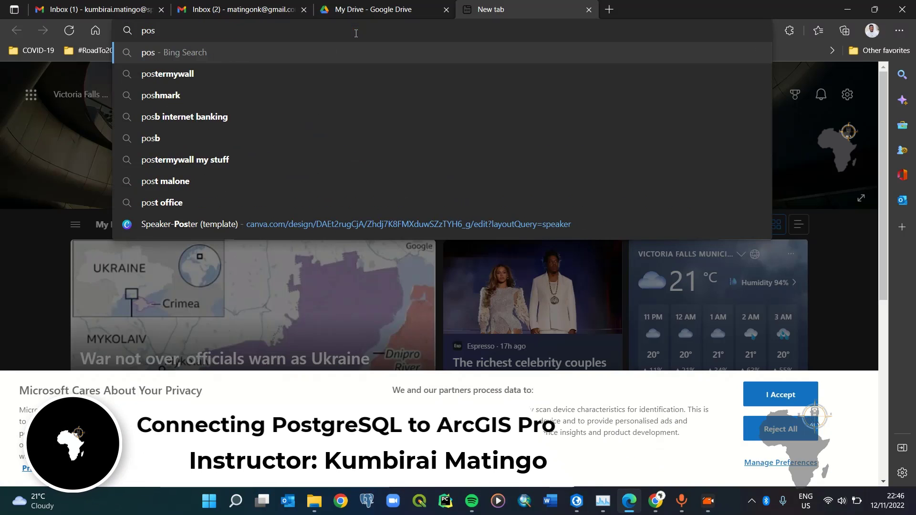
type("t")
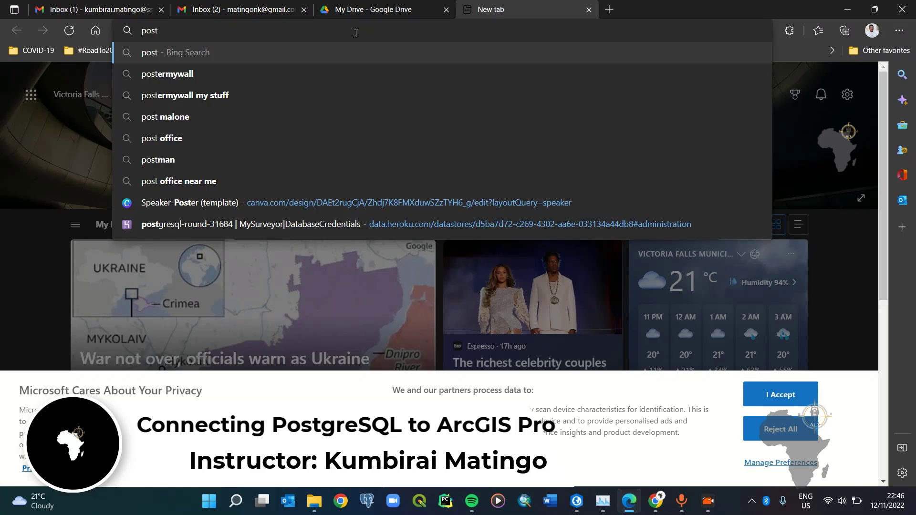
type("gresql")
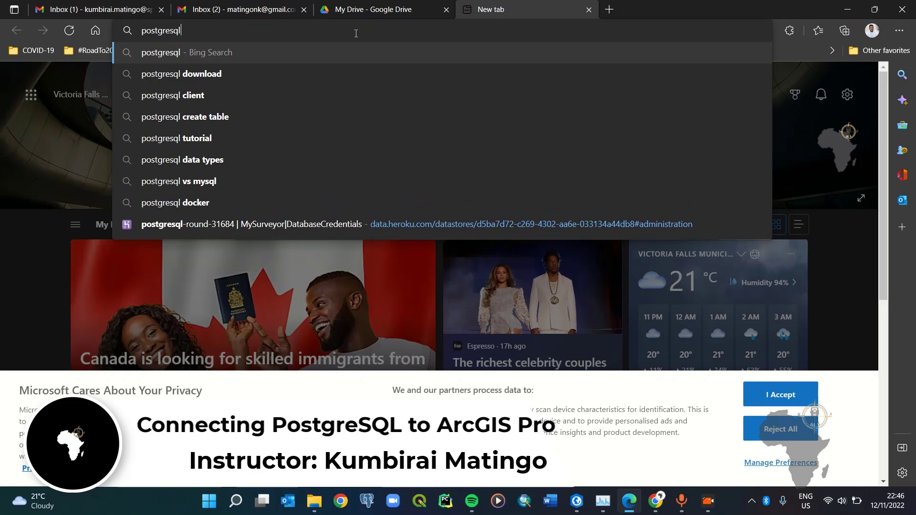
key("Return")
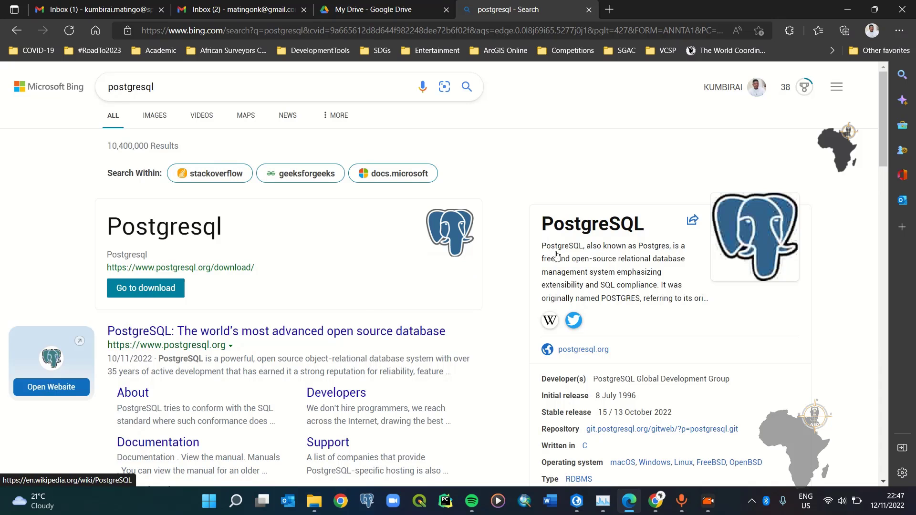
Step: Look over the postgresql search results, then minimise Edge
scroll(472, 286, "down", 1)
scroll(377, 234, "up", 1)
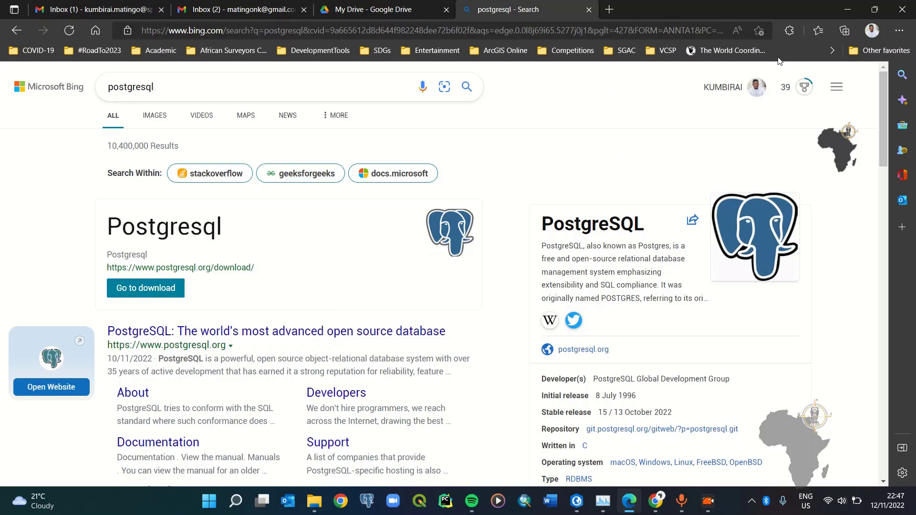
left_click(848, 13)
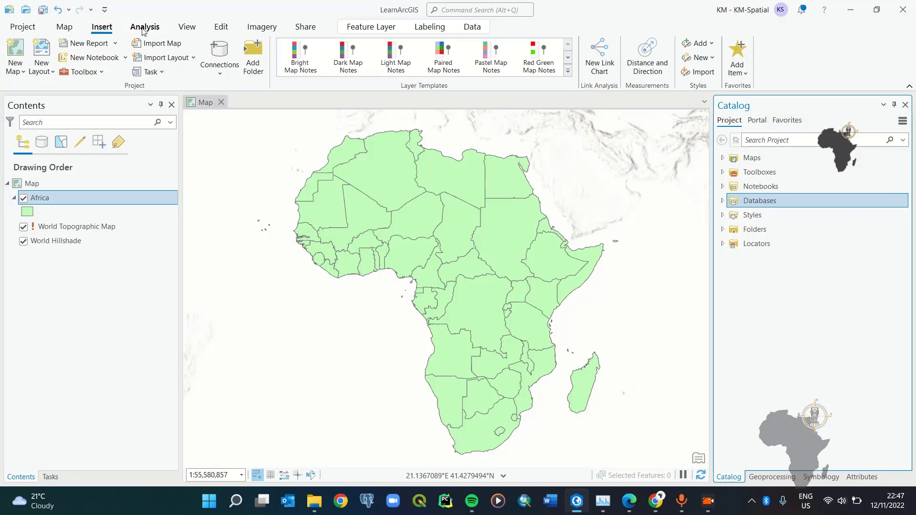
left_click(220, 73)
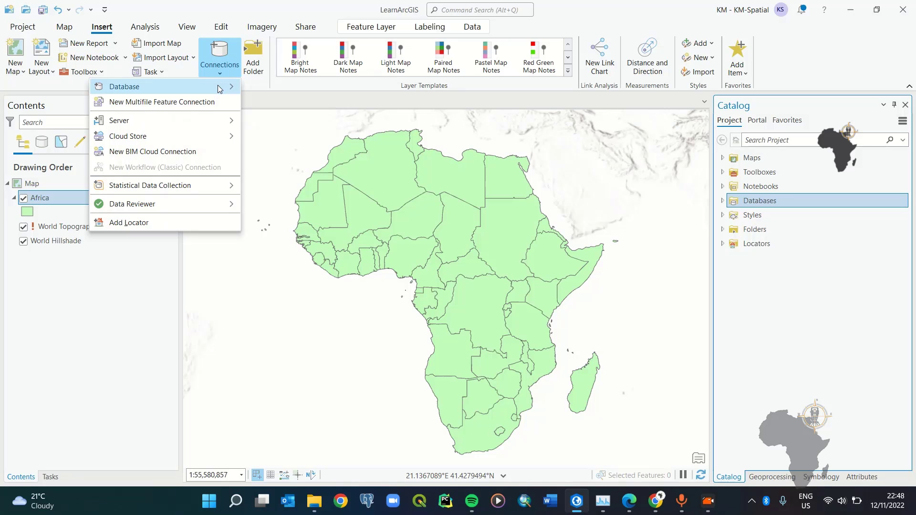
mouse_move(220, 89)
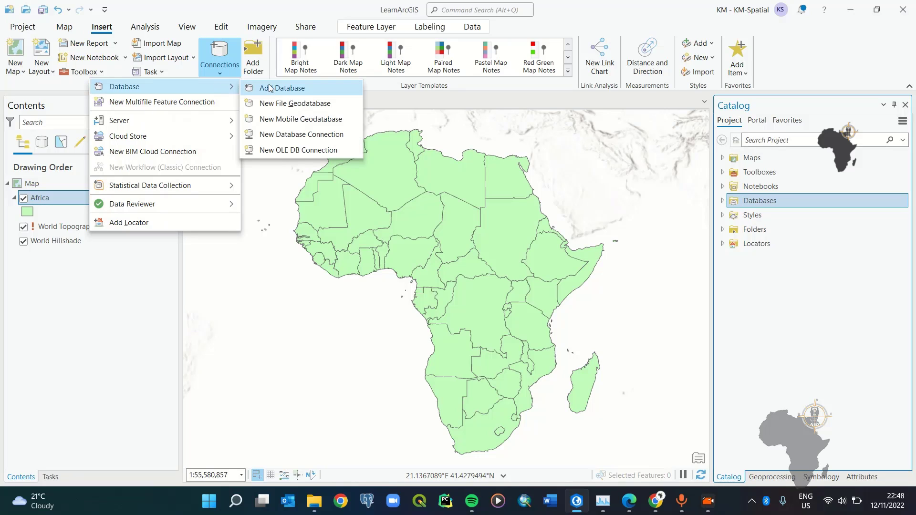
left_click(286, 137)
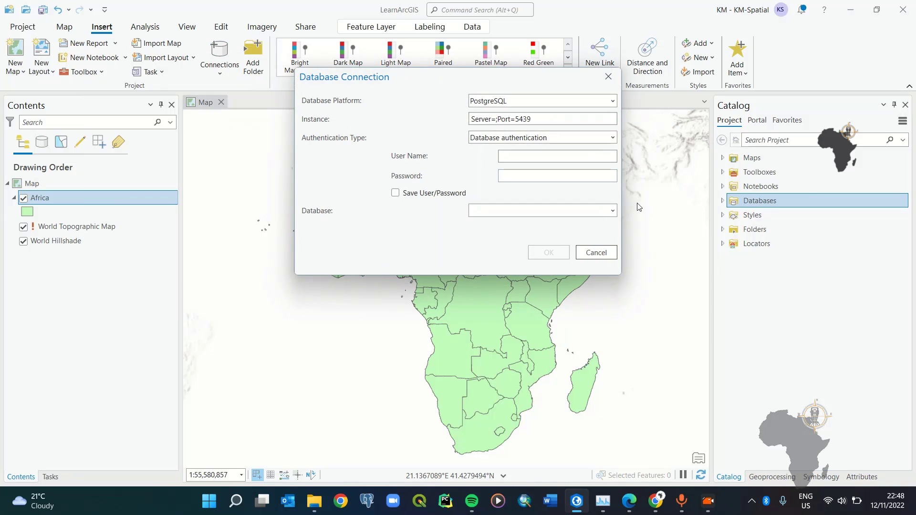
left_click_drag(420, 87, 410, 145)
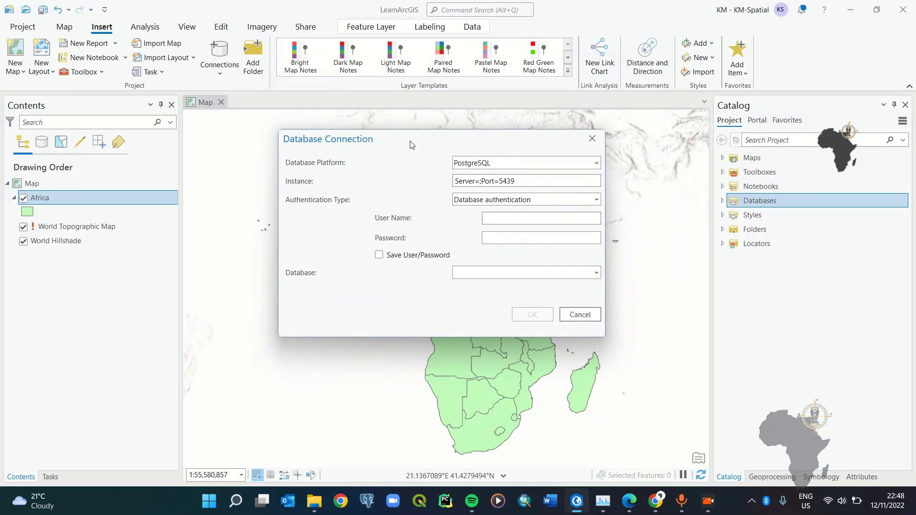
left_click(596, 163)
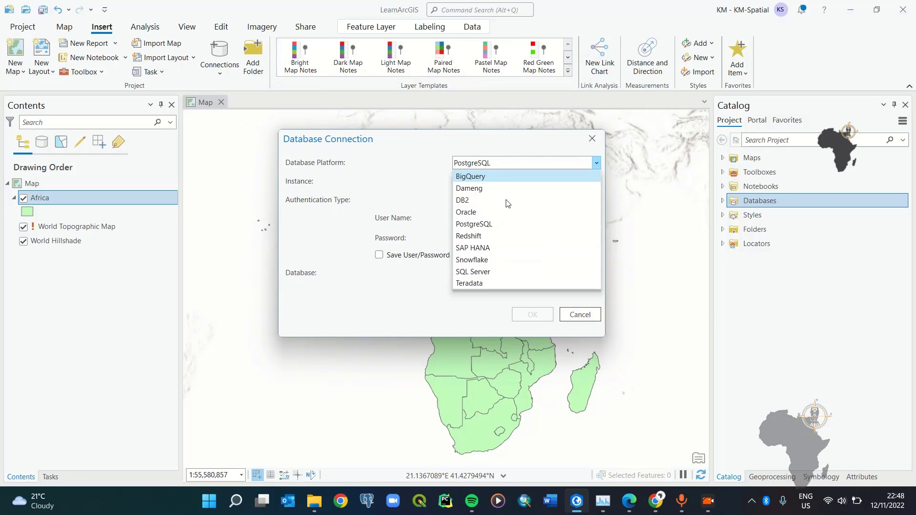
left_click(480, 224)
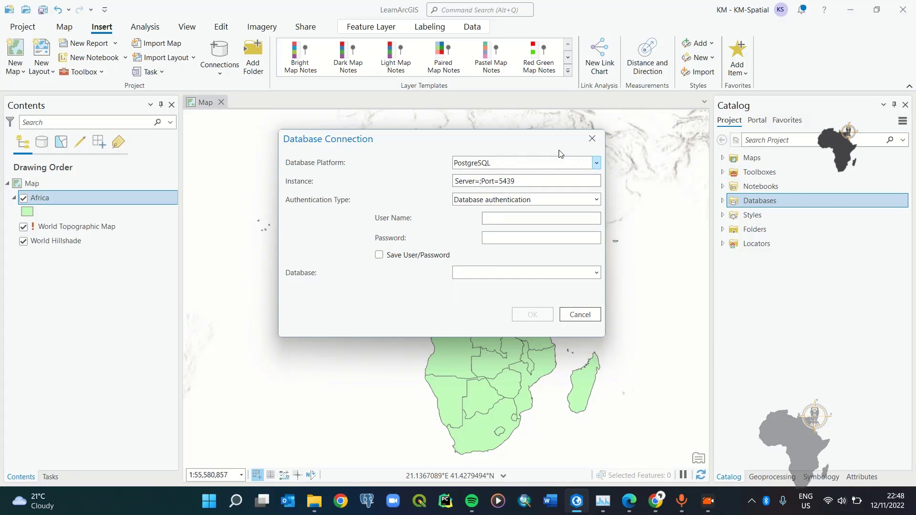
left_click(592, 140)
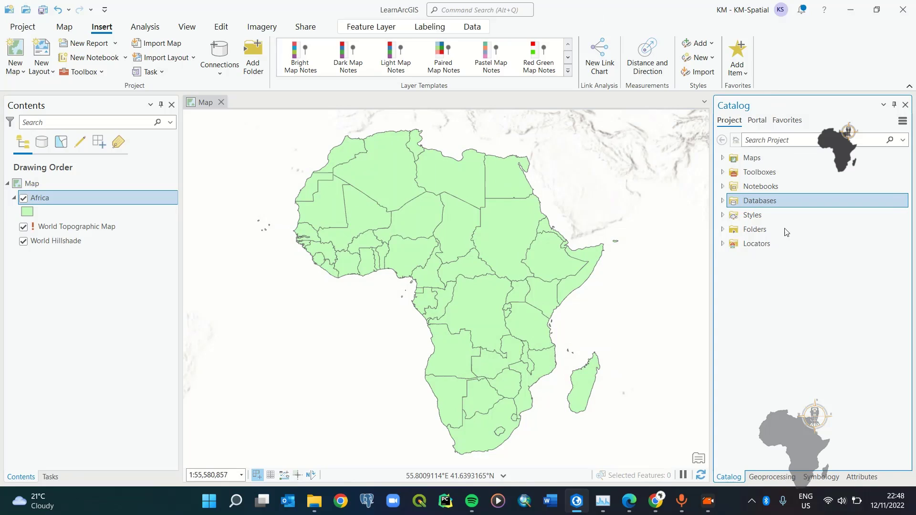
Step: Close the Catalog, Geoprocessing, Symbology and Attributes panes and shift Africa left on the map
left_click(559, 455)
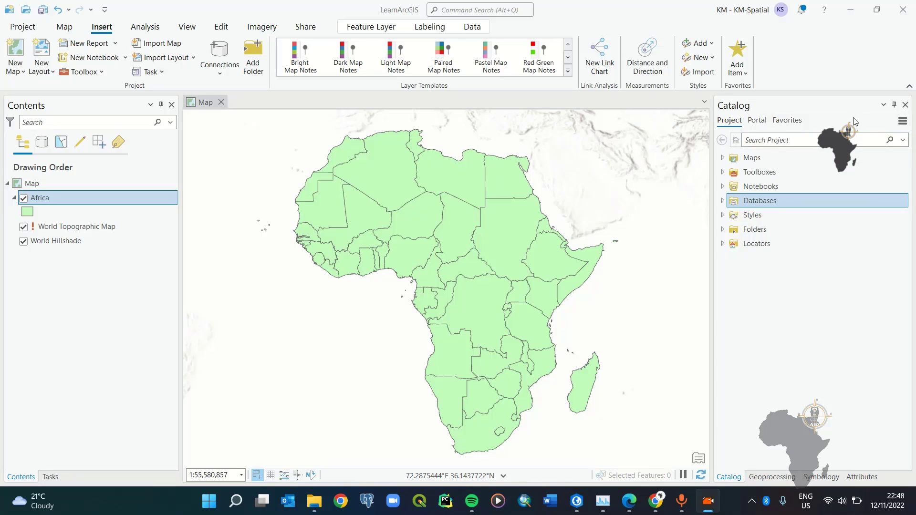
left_click(905, 105)
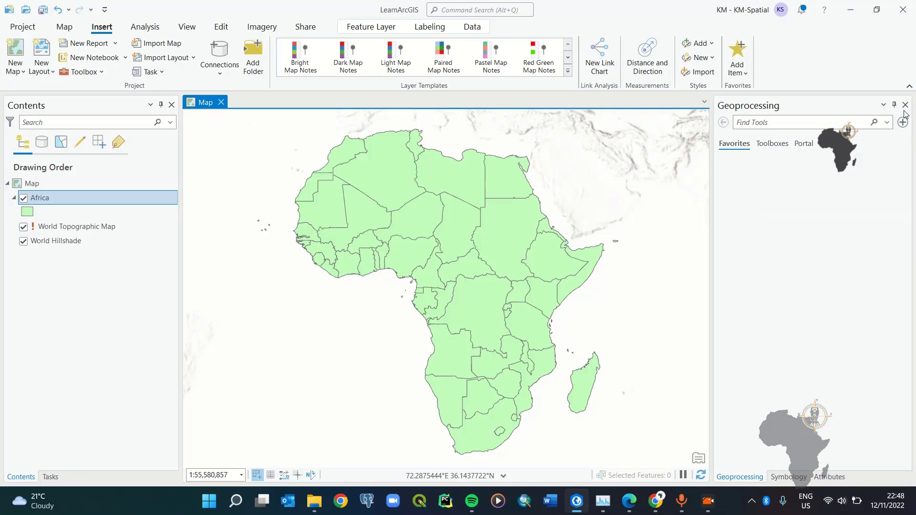
left_click(905, 105)
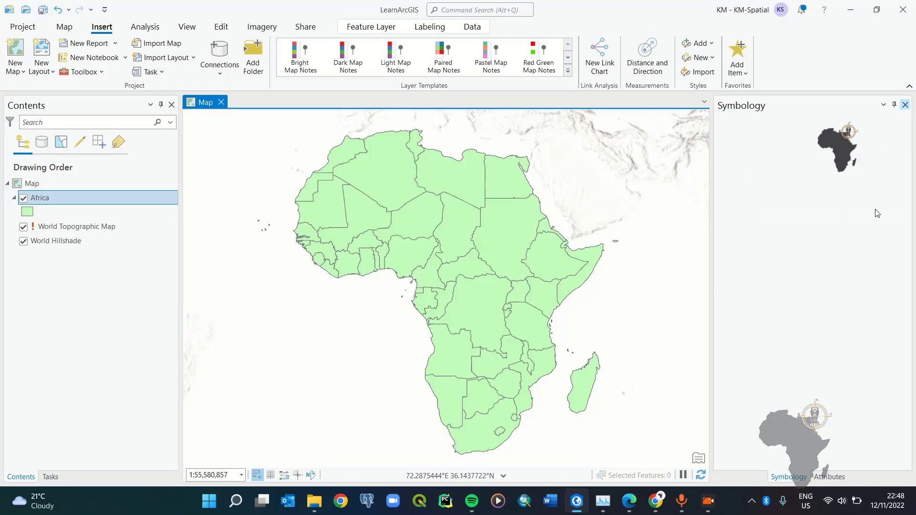
left_click(904, 106)
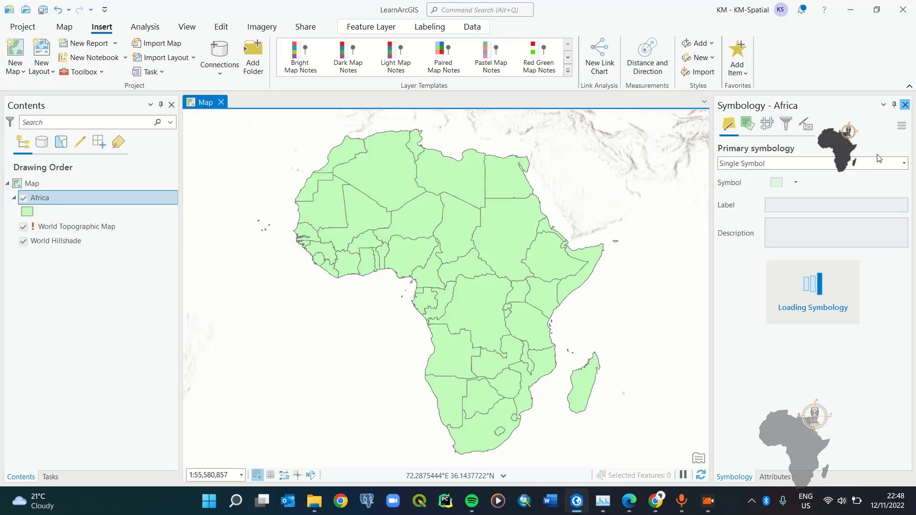
left_click(906, 105)
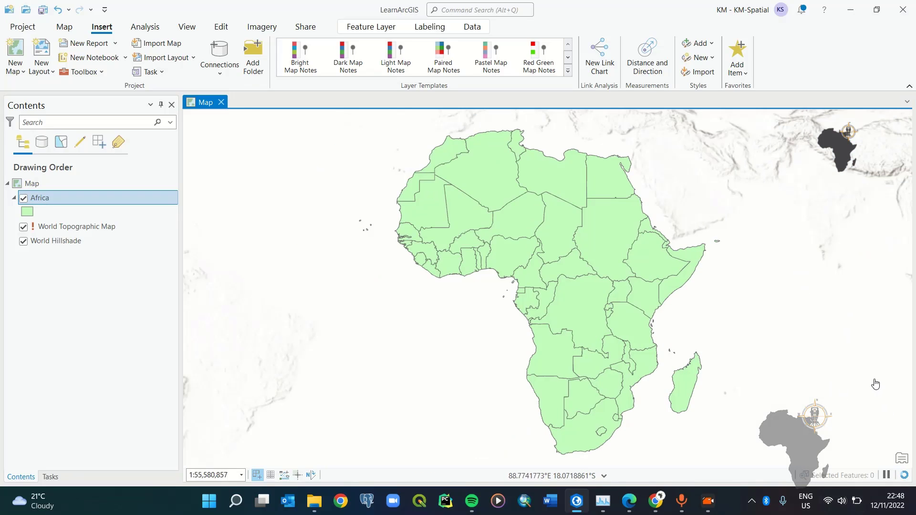
left_click_drag(779, 288, 737, 284)
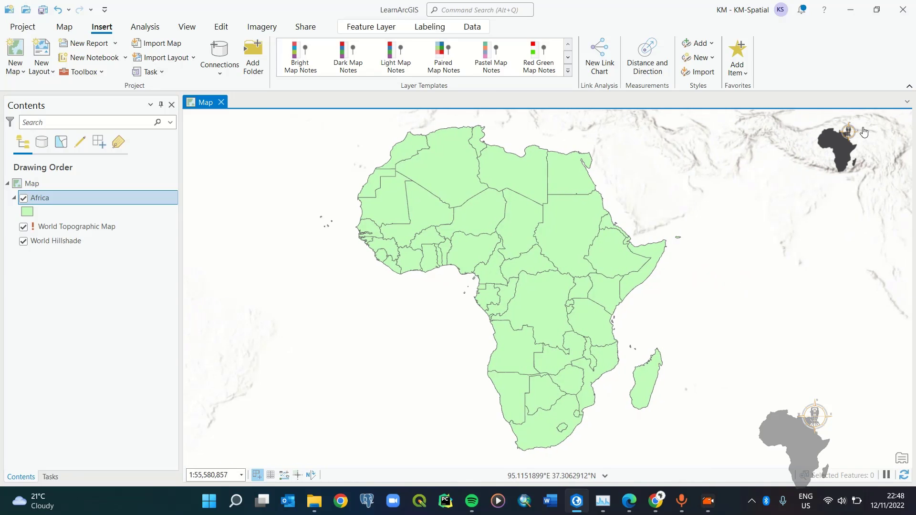
Step: Reopen the Catalog pane from the View menu and dock it permanently
left_click(187, 29)
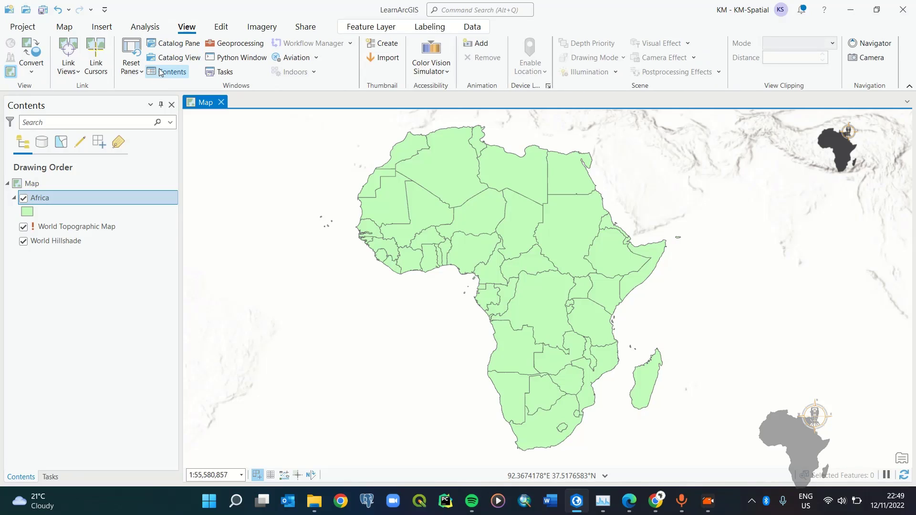
left_click(179, 45)
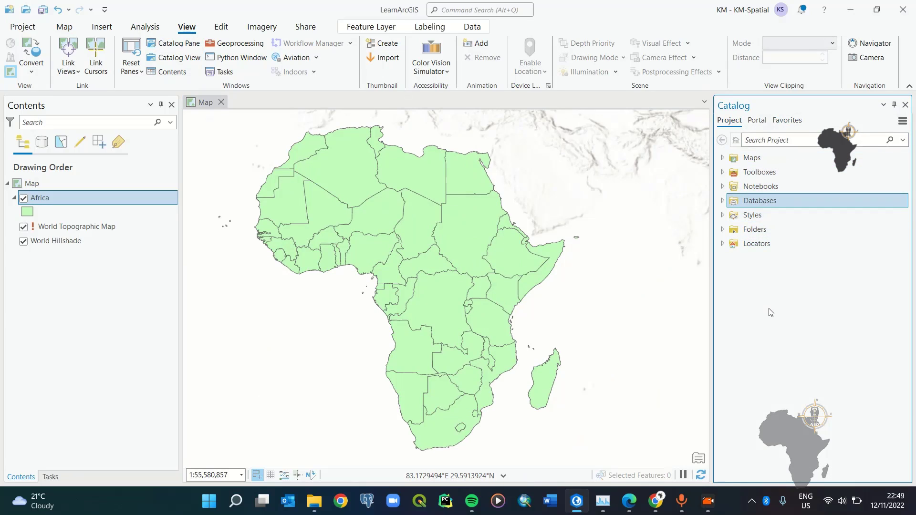
left_click(894, 104)
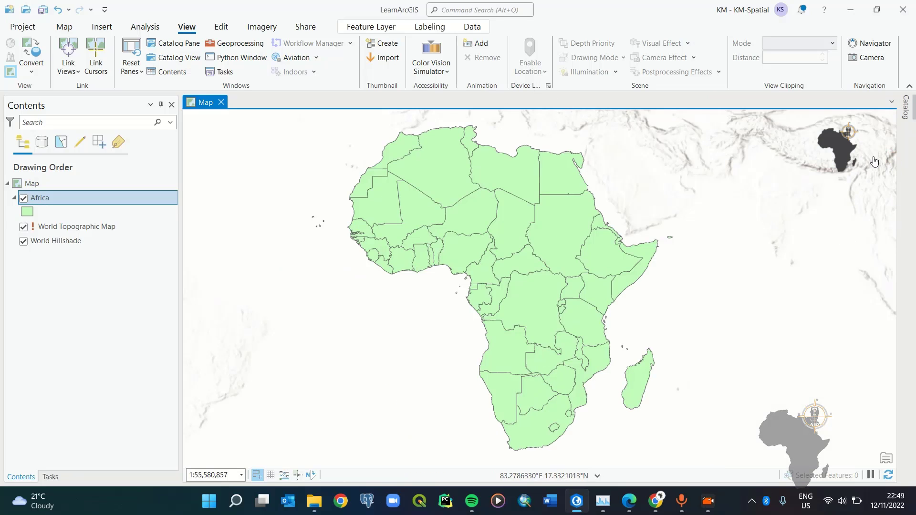
left_click(906, 107)
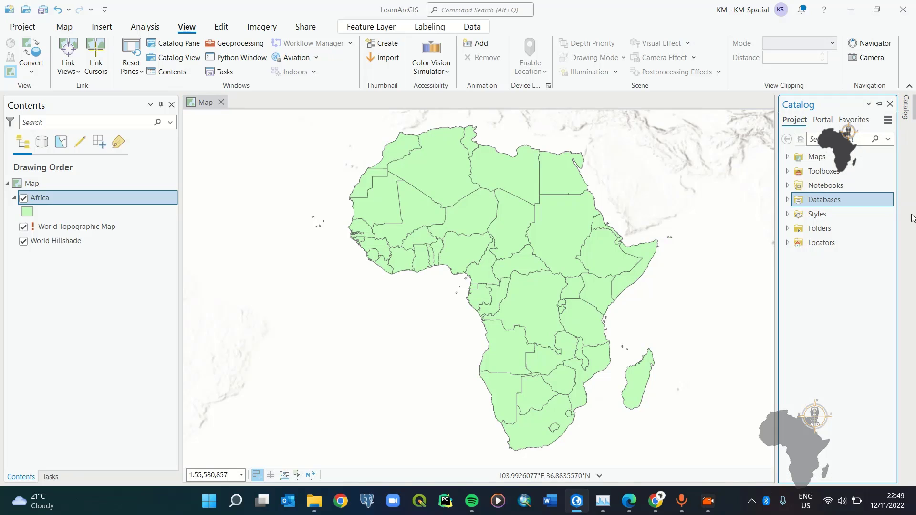
left_click(879, 103)
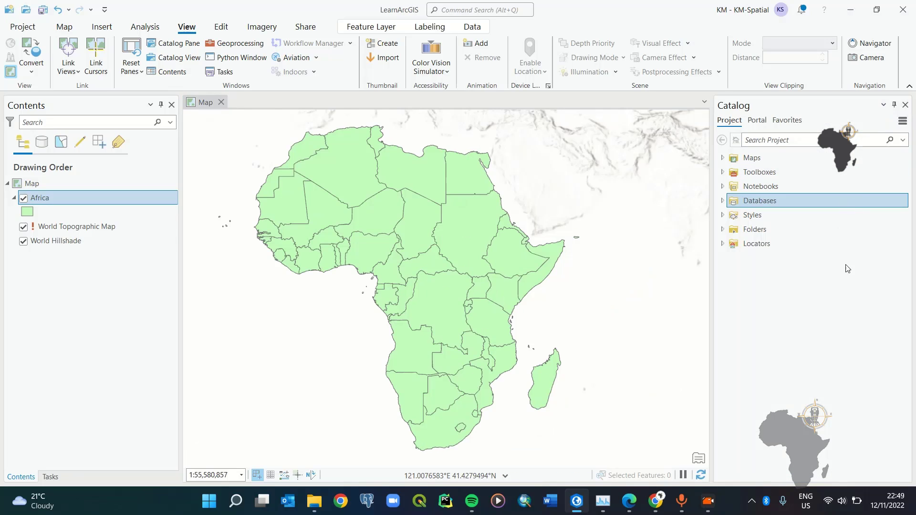
Step: Start a new database connection from the Catalog's Databases entry
left_click(753, 204)
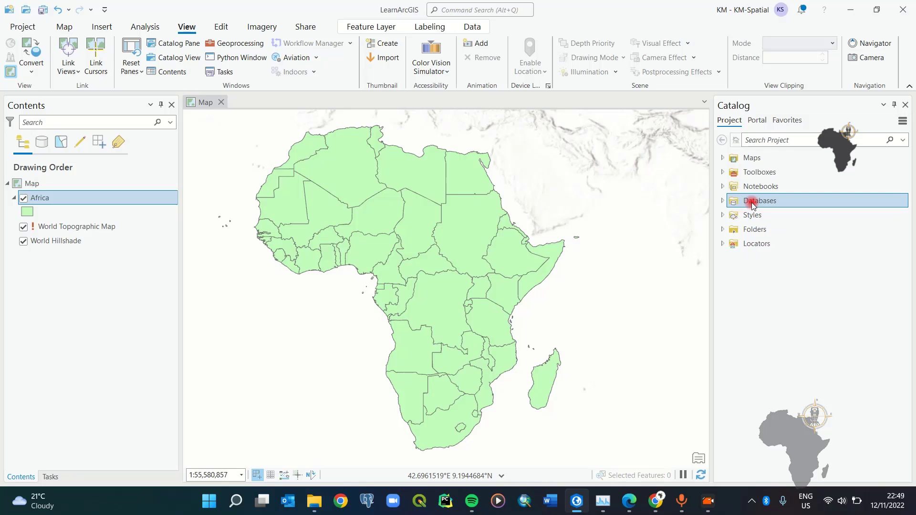
right_click(752, 204)
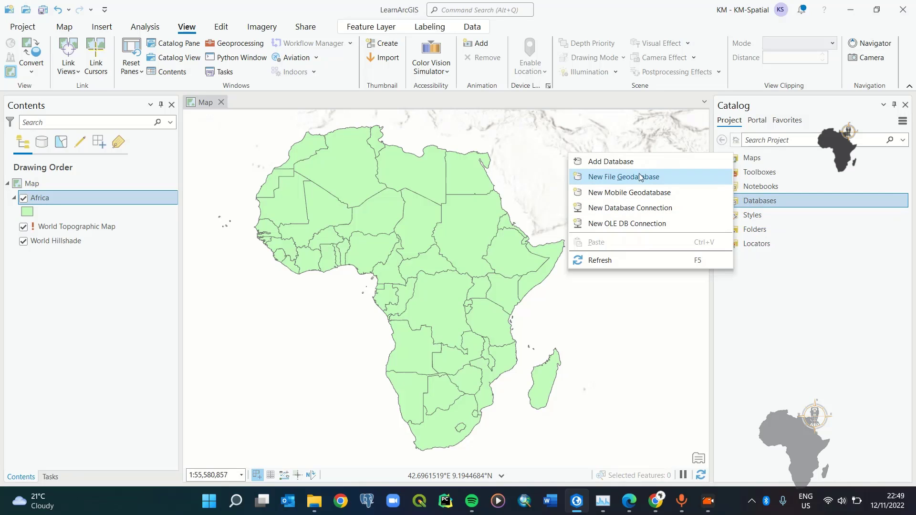
left_click(676, 211)
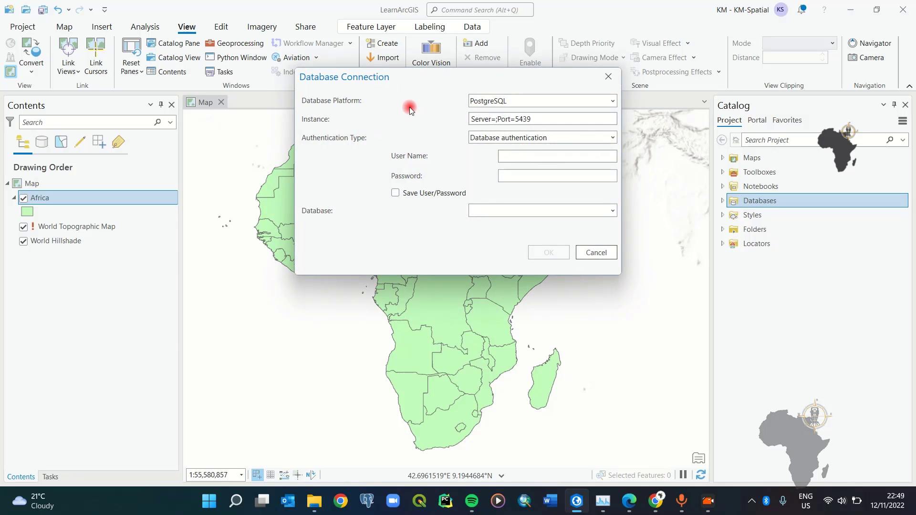
Step: Set the connection's database platform to PostgreSQL
left_click(579, 134)
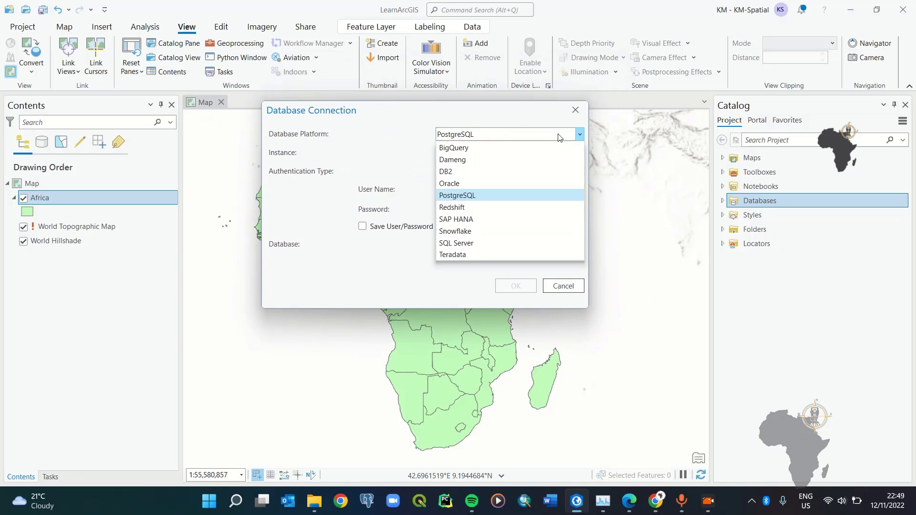
left_click(467, 197)
mouse_move(422, 112)
left_mouse_down()
mouse_move(479, 139)
mouse_move(439, 118)
left_mouse_up()
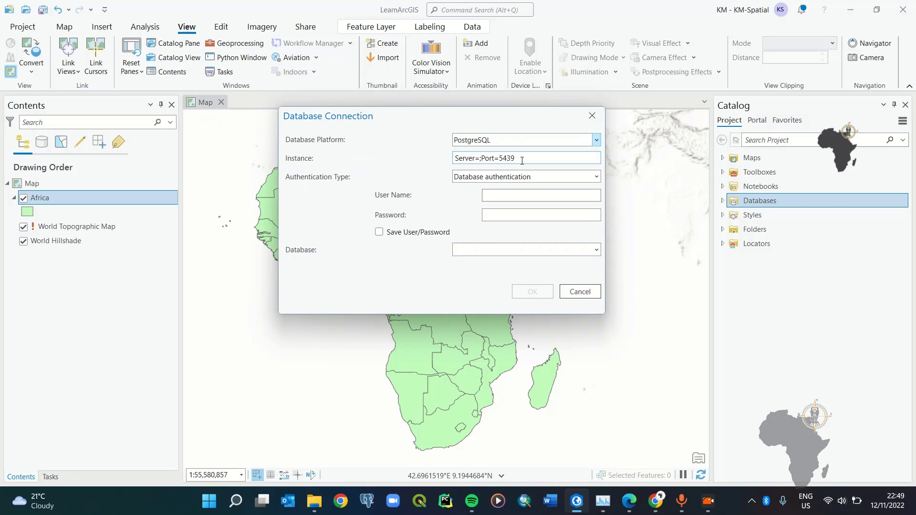
left_click_drag(436, 116, 454, 128)
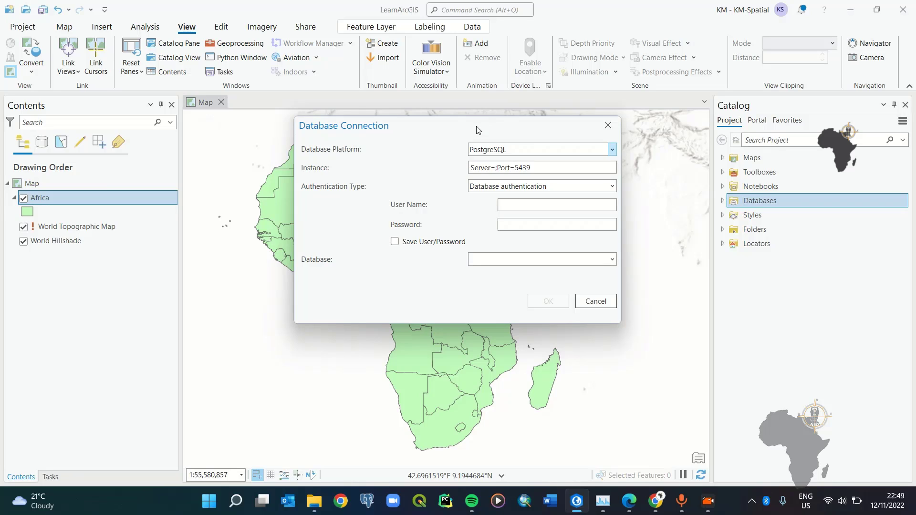
mouse_move(450, 124)
left_mouse_down()
mouse_move(468, 122)
mouse_move(445, 125)
left_mouse_up()
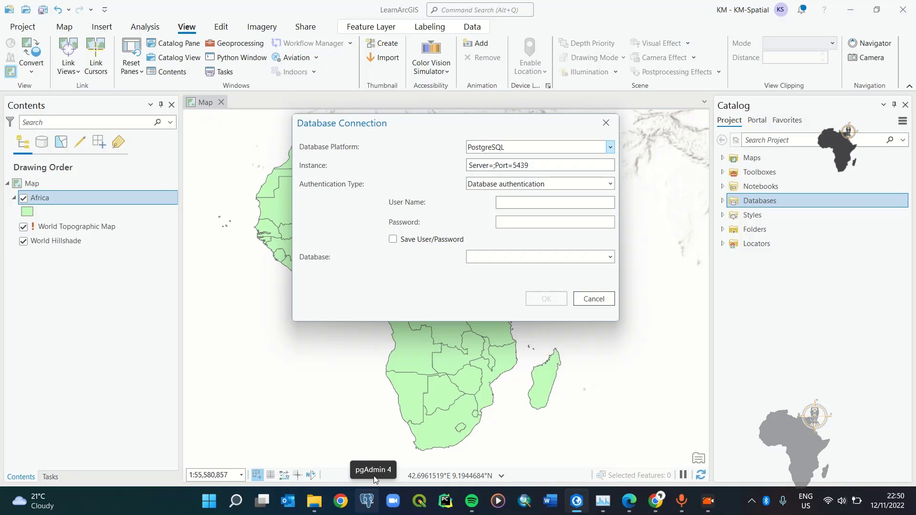
Step: Switch to pgAdmin 4 in Chrome and expand the PostgreSQL 12 server's Databases list
left_click(372, 503)
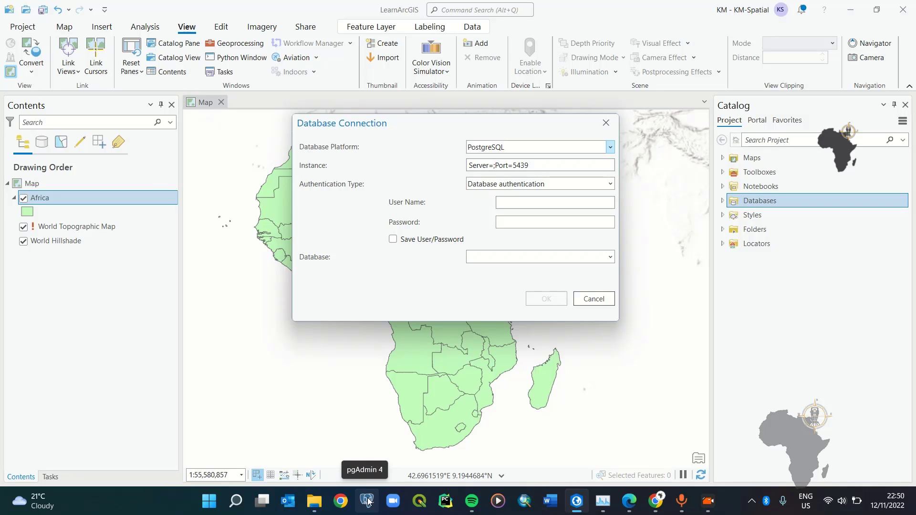
left_click_drag(448, 123, 463, 122)
left_click(656, 501)
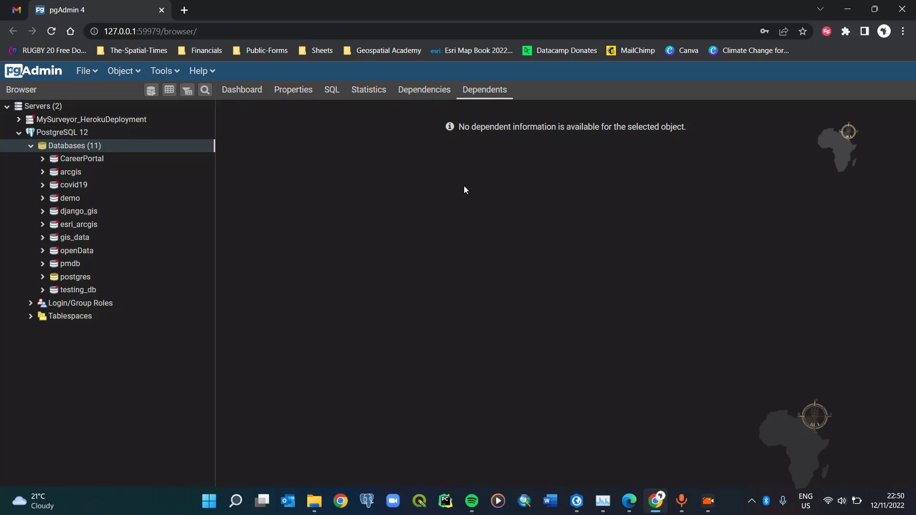
left_click(204, 31)
left_click(203, 31)
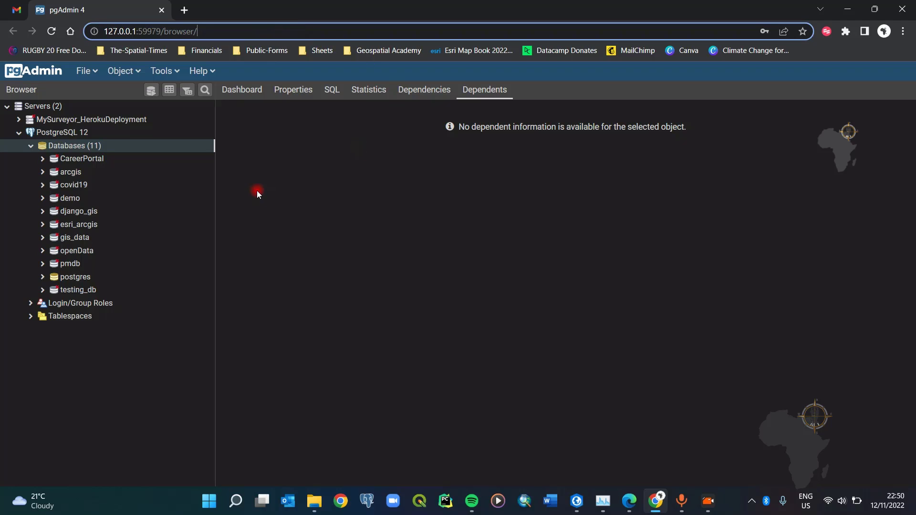
left_click(190, 352)
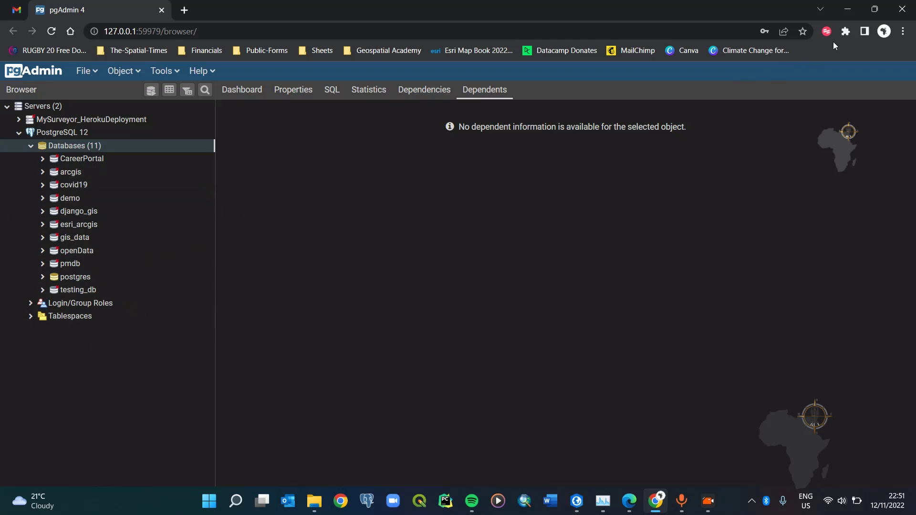
Step: Reselect PostgreSQL and replace the default instance with localhost
left_click(848, 10)
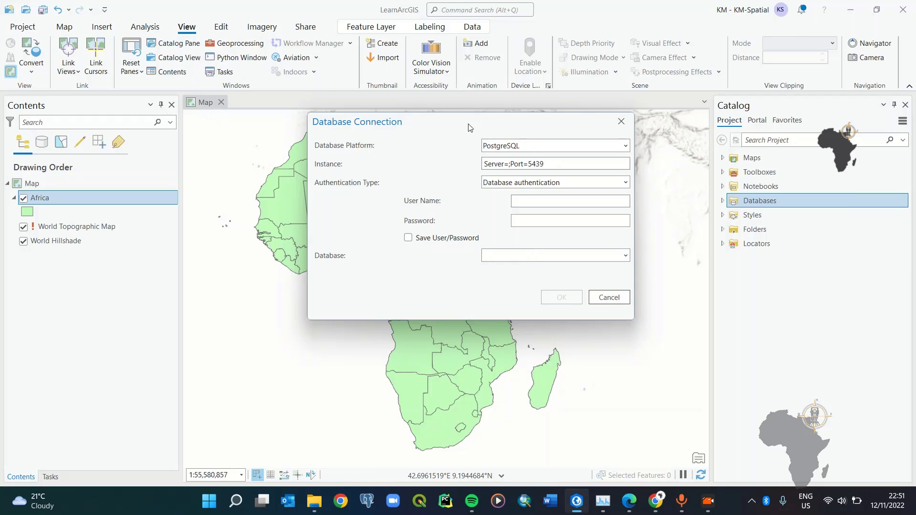
left_click_drag(434, 133, 415, 146)
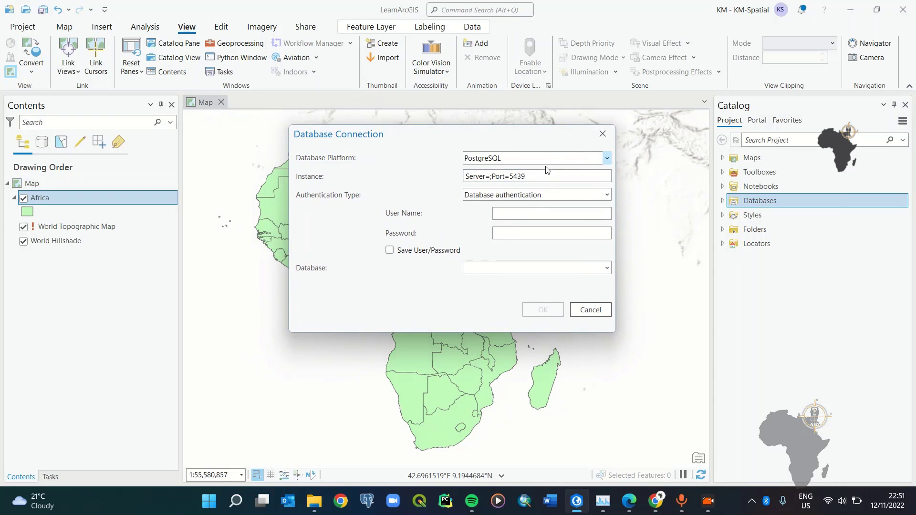
left_click(606, 158)
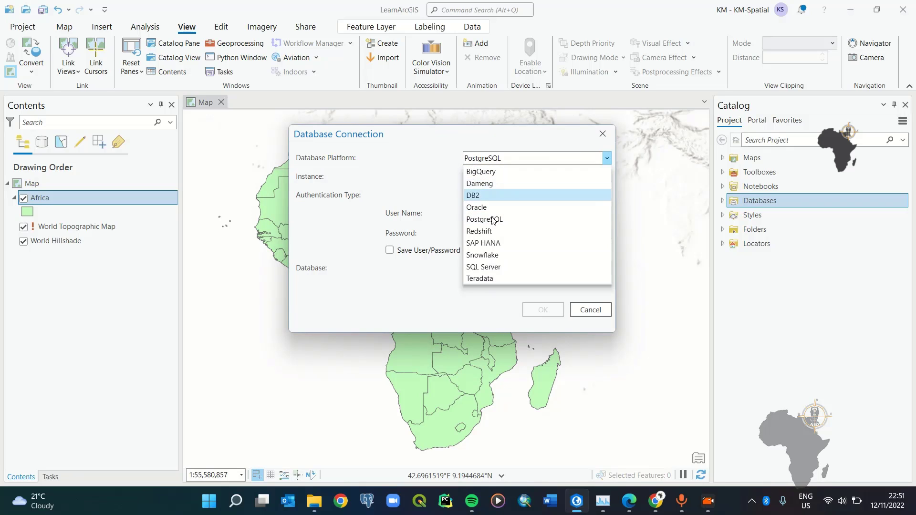
left_click(496, 217)
left_click_drag(549, 178, 475, 171)
key("BackSpace")
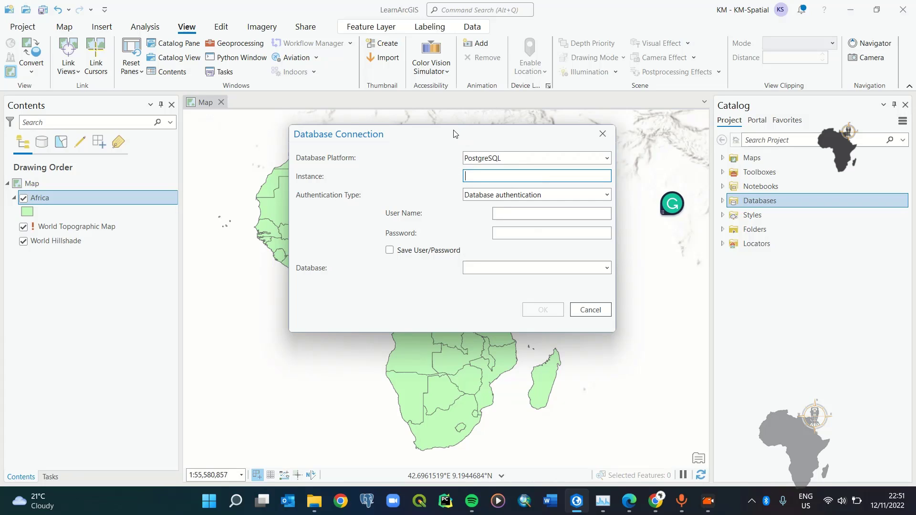
left_click_drag(443, 142, 548, 152)
type("loc")
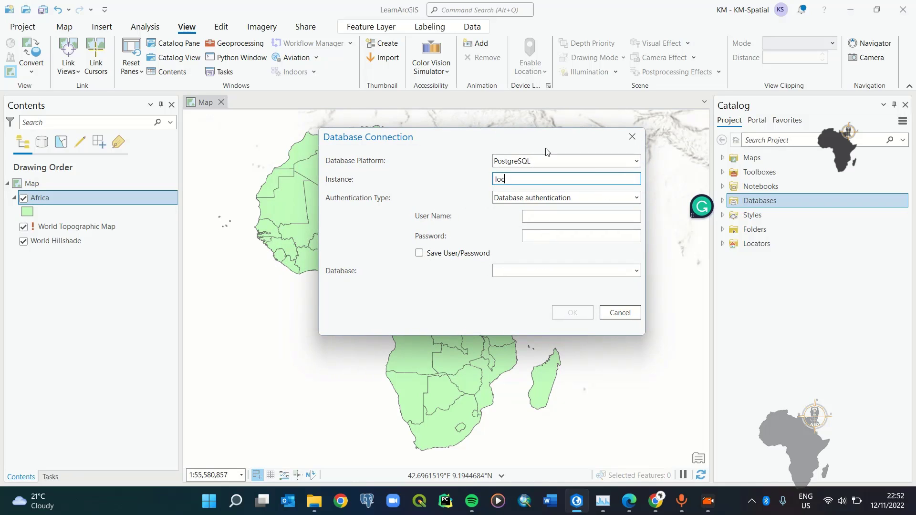
type("alhost")
mouse_move(439, 137)
left_mouse_down()
mouse_move(425, 125)
mouse_move(449, 134)
mouse_move(418, 132)
mouse_move(426, 135)
left_mouse_up()
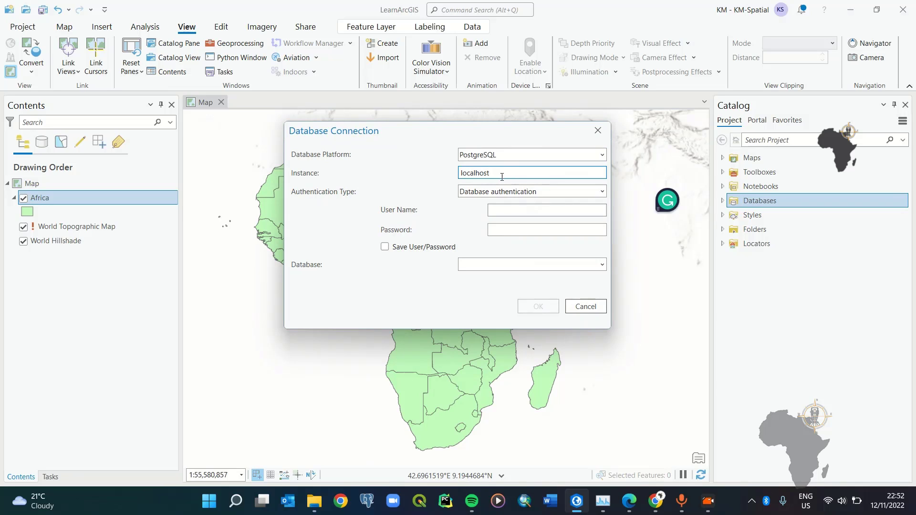
Step: Keep Database authentication after briefly trying operating system authentication
left_click_drag(425, 127, 409, 126)
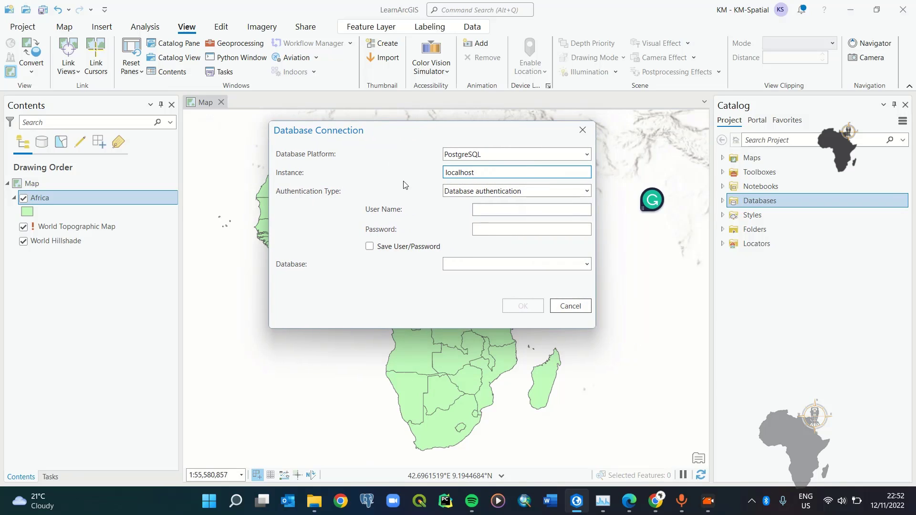
left_click(586, 191)
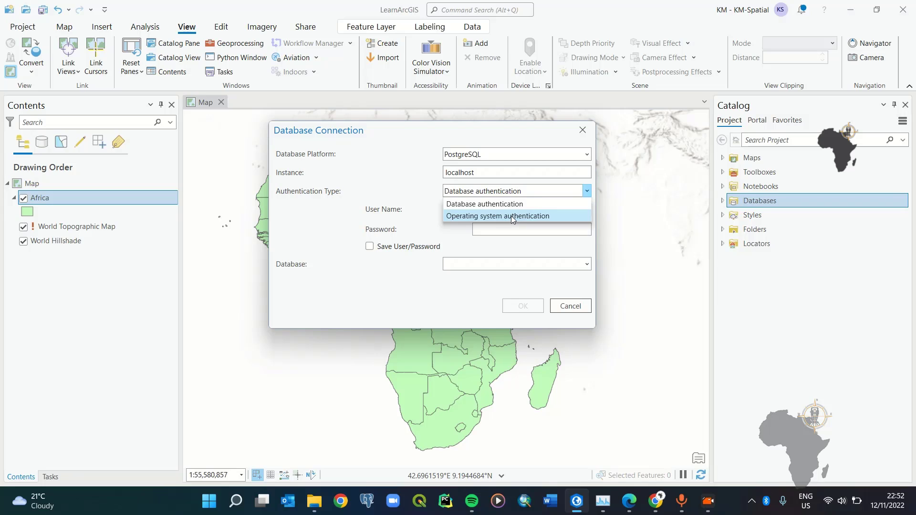
left_click(513, 216)
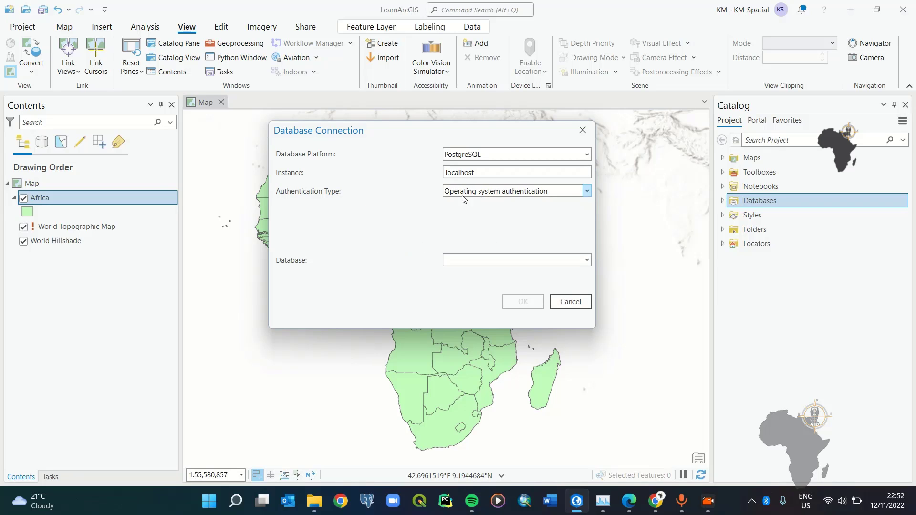
left_click(588, 192)
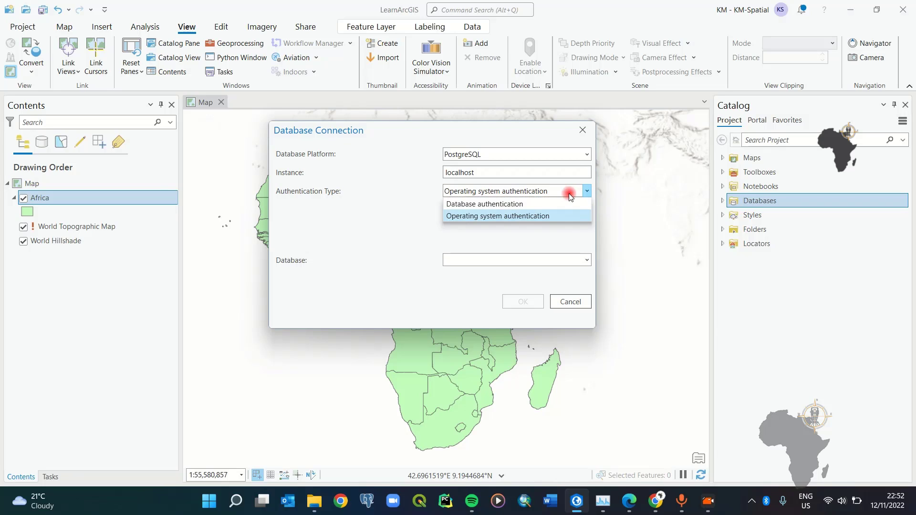
left_click(525, 206)
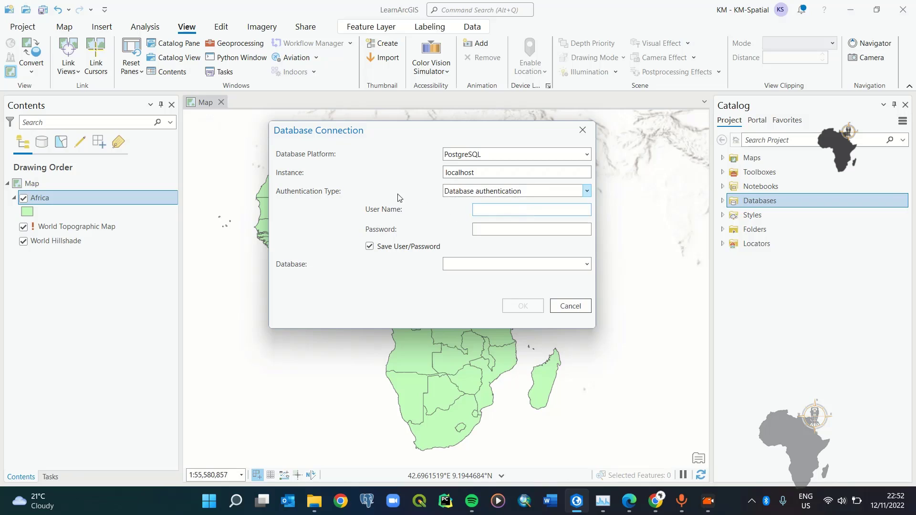
left_click_drag(438, 130, 440, 120)
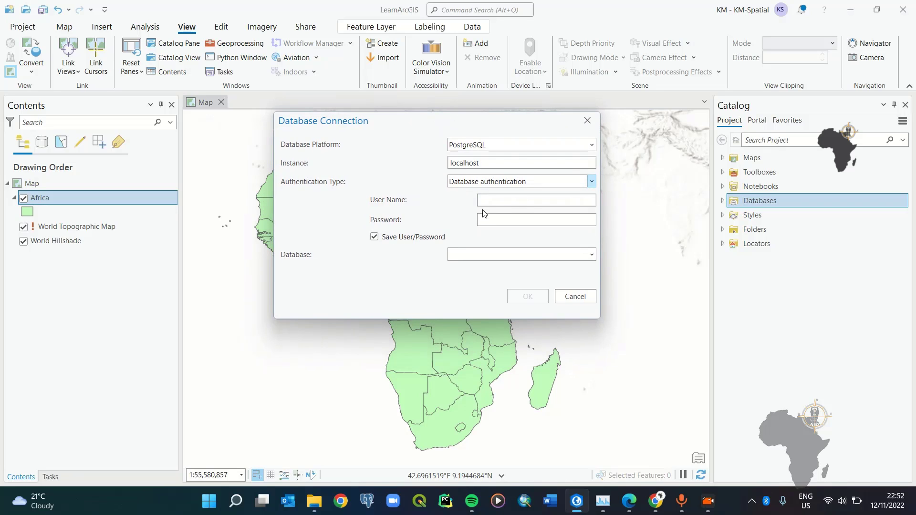
Step: Enter user name postgres and the account password, then load the available databases
left_click(506, 204)
type("postgres")
left_click(496, 222)
type("postgres")
double_click(501, 200)
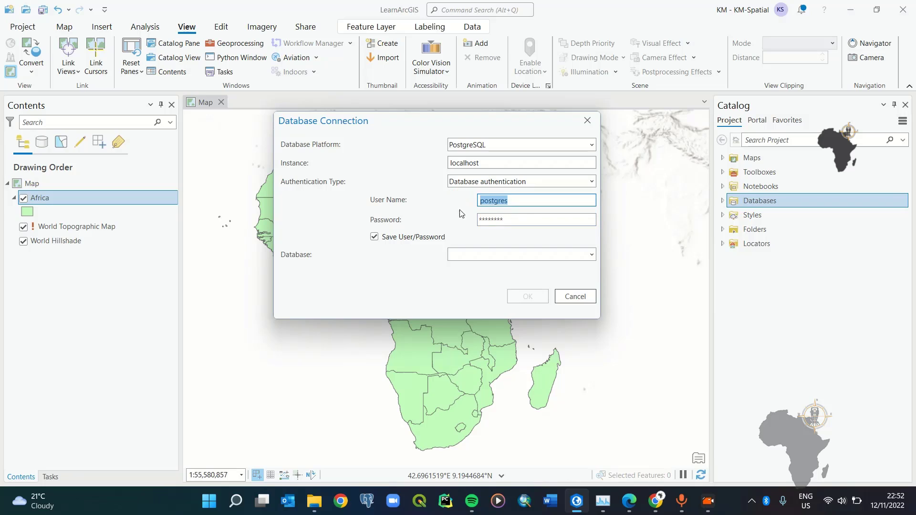
double_click(514, 220)
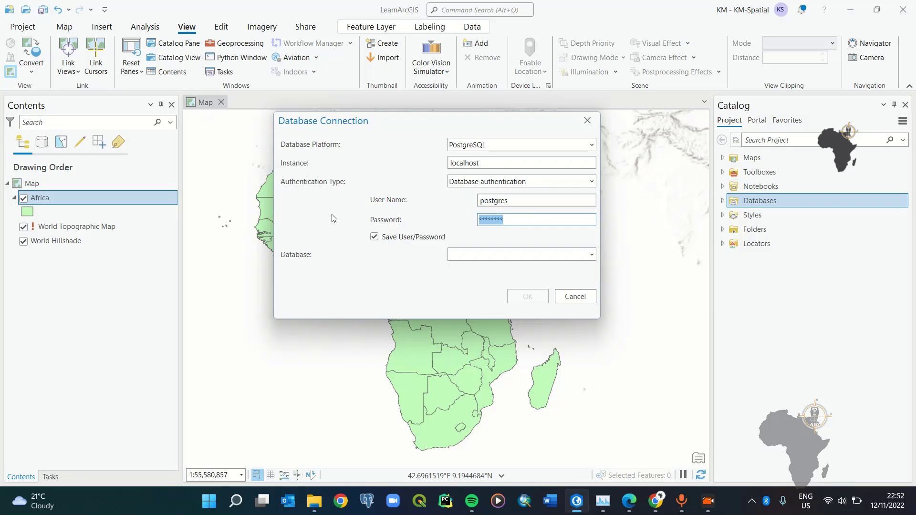
left_click(591, 255)
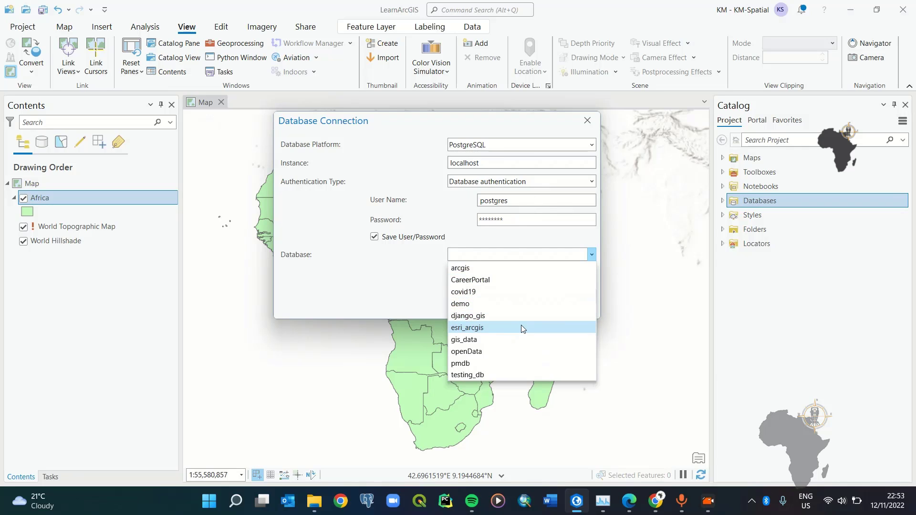
Step: Expand the esri_arcgis database in pgAdmin 4, then return to ArcGIS Pro
key("alt+Tab")
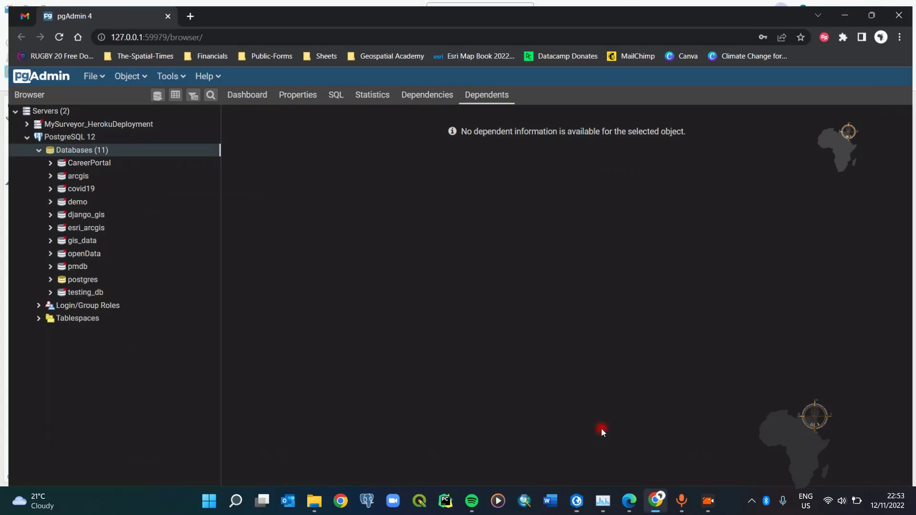
left_click(78, 224)
left_click(44, 225)
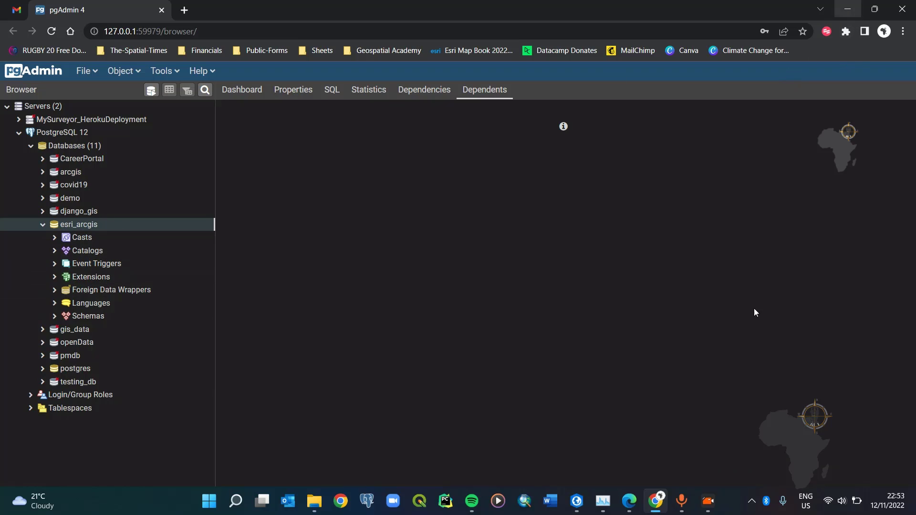
left_click(578, 503)
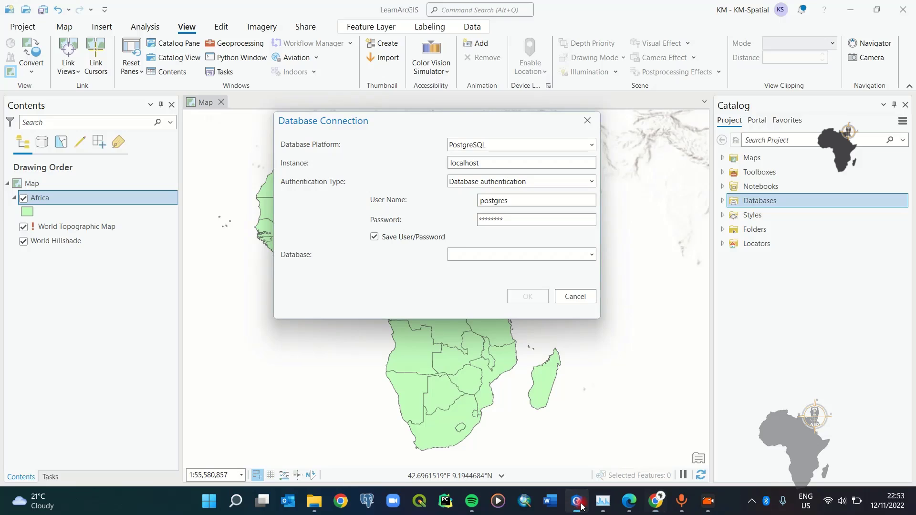
Step: Choose esri_arcgis as the database and confirm, creating the localhost.sde connection
left_click(588, 255)
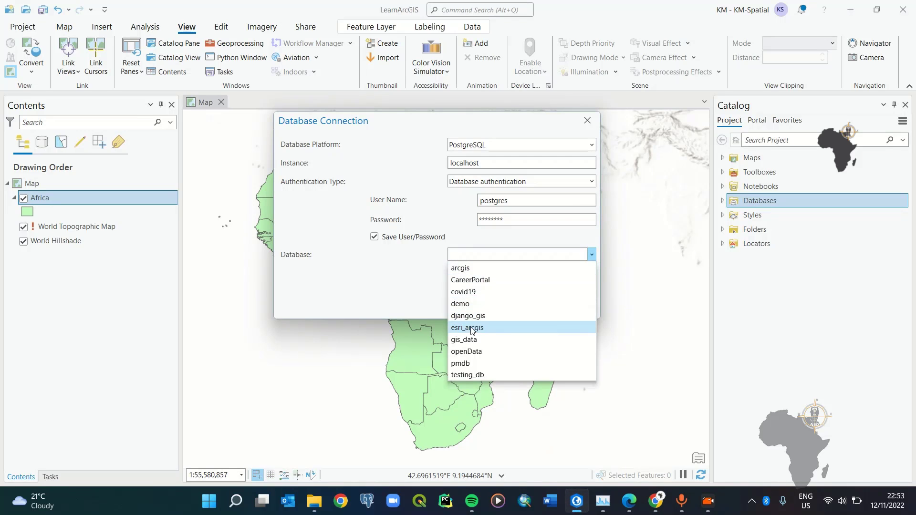
left_click(470, 328)
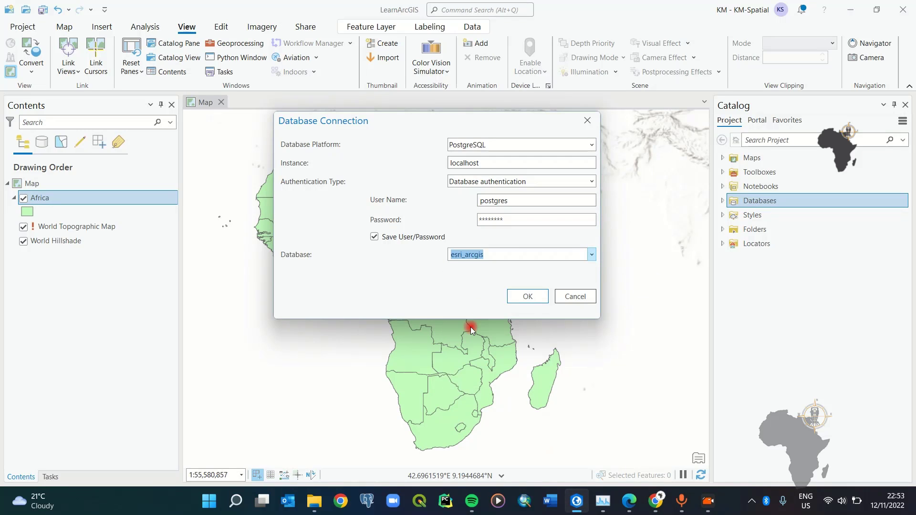
left_click(537, 297)
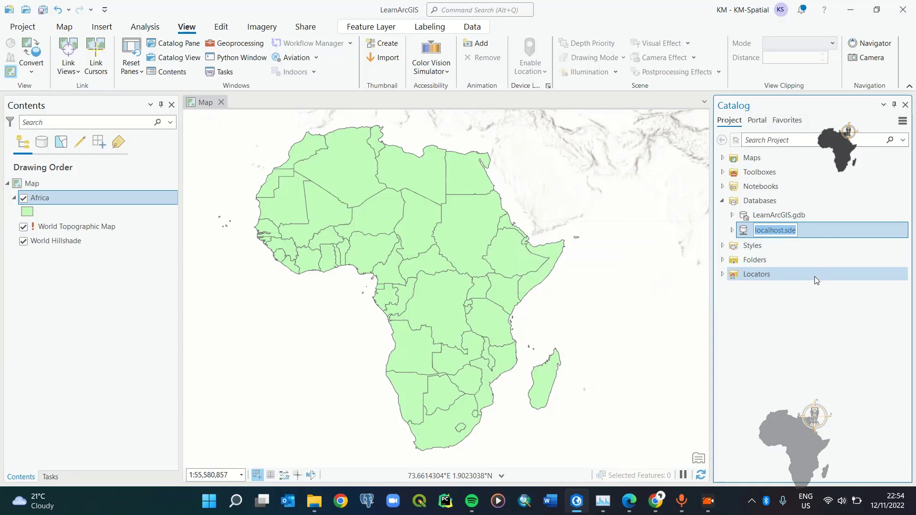
Step: Name the connection esri_arcgis_tutorial and expand it to list esri_arcgis.postgres.gweru_stands
type("esri")
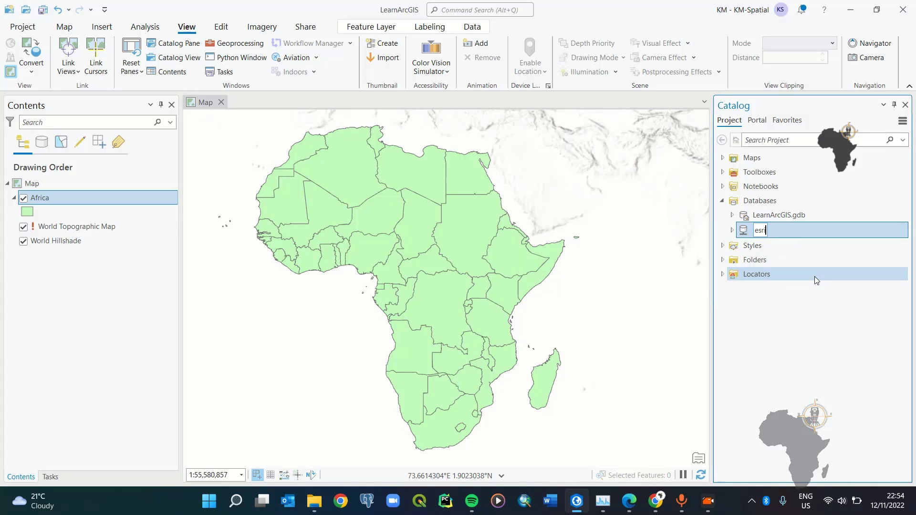
type("_arcgis_tutorial")
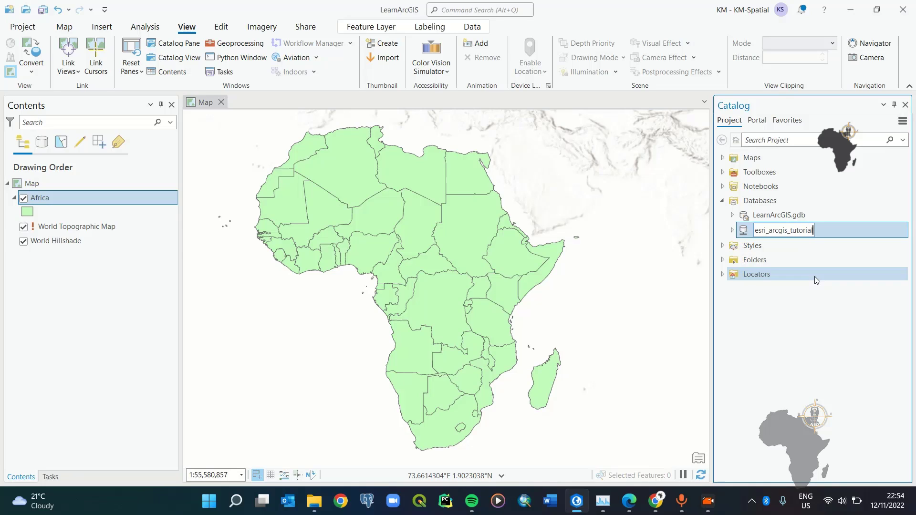
key("Return")
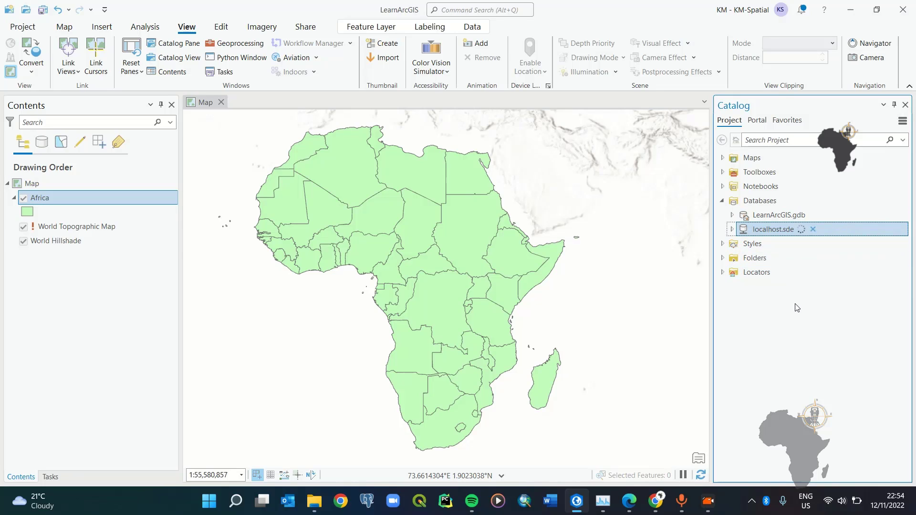
left_click(737, 258)
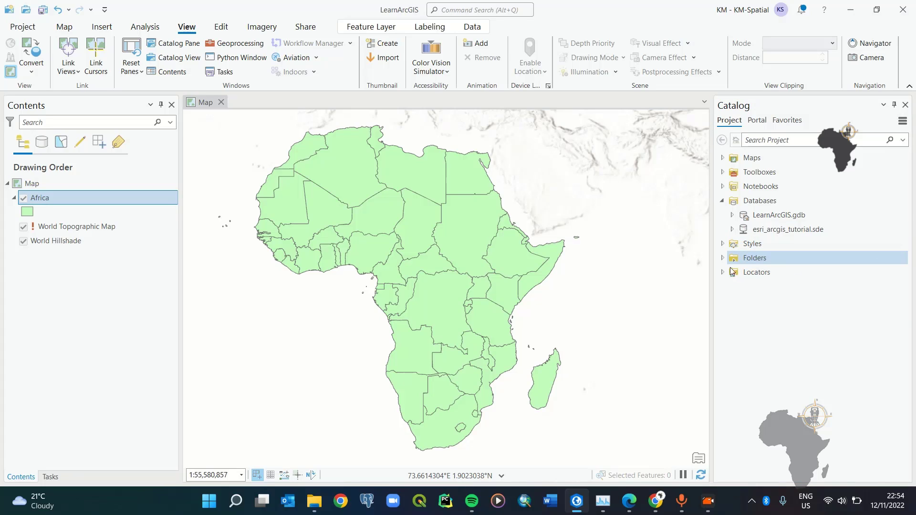
left_click(761, 310)
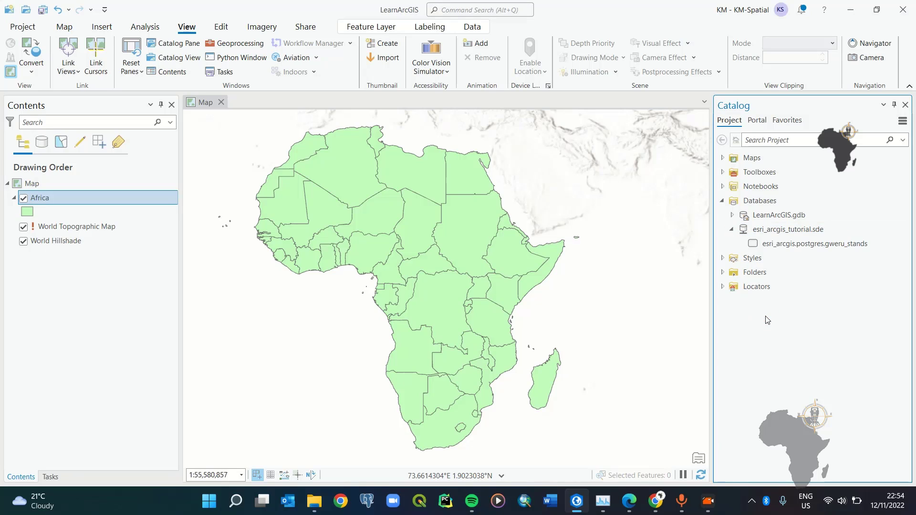
Step: Drag gweru_stands from the Catalog onto the map and select the new layer in Contents
left_click(789, 249)
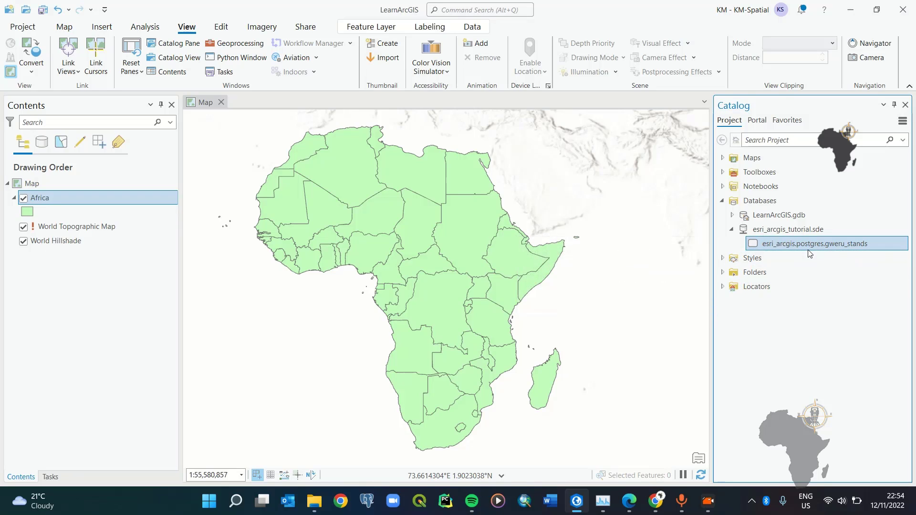
left_click(796, 248)
left_click_drag(537, 244, 537, 245)
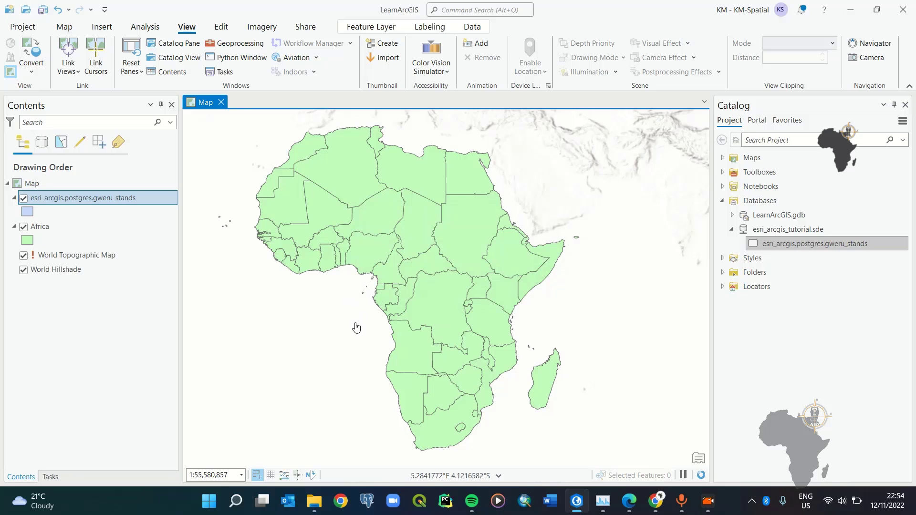
left_click(85, 199)
Step: Zoom to gweru_stands and hide the Africa, World Hillshade and World Topographic Map layers
right_click(85, 200)
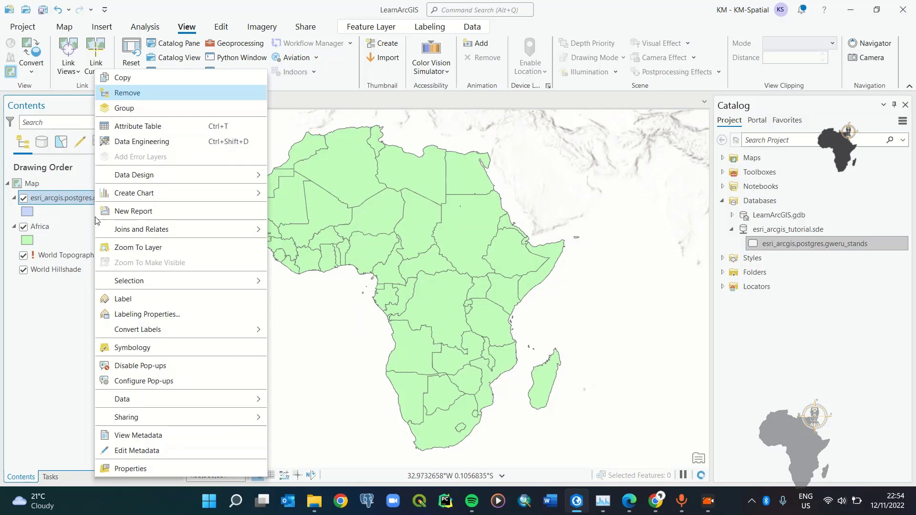
left_click(137, 240)
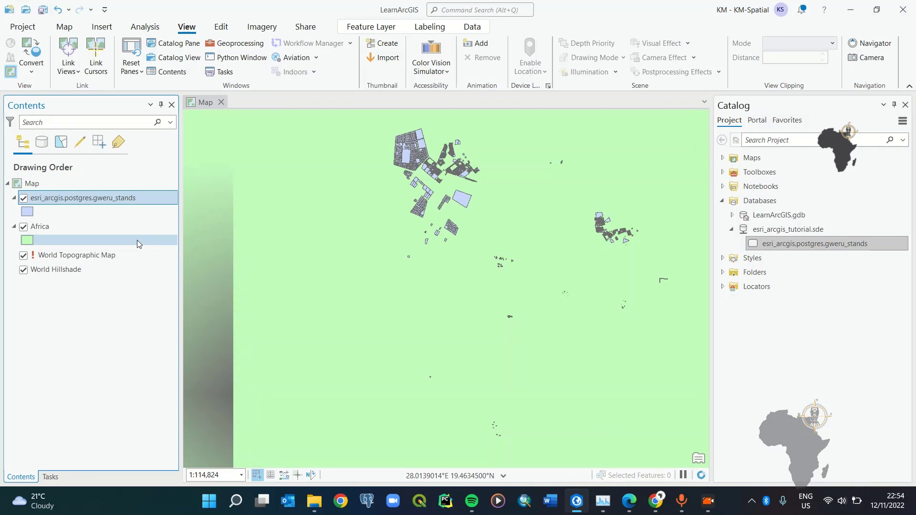
left_click(24, 227)
left_click(24, 270)
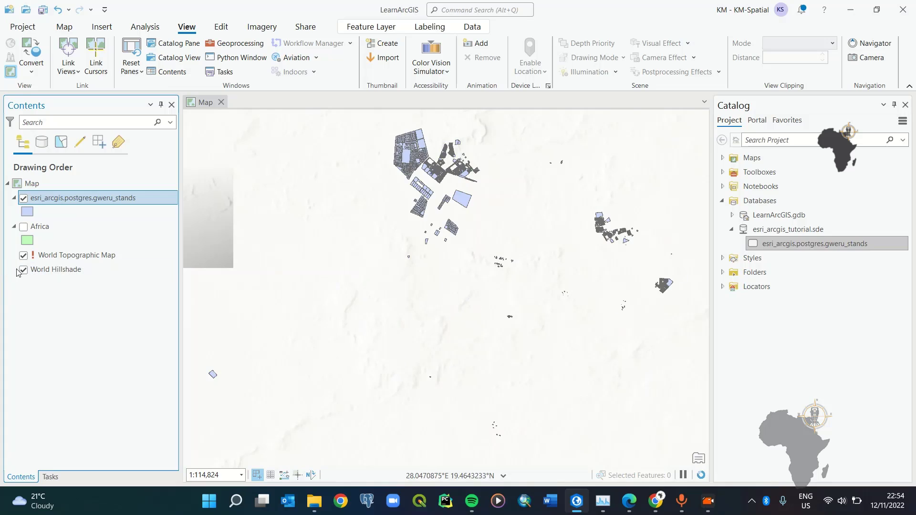
left_click(21, 256)
left_click(230, 343)
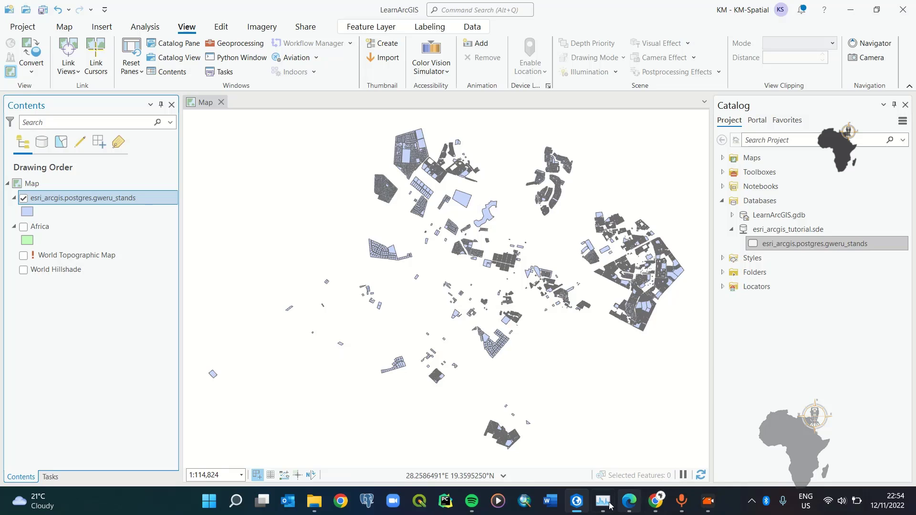
Step: Set the browser window aside and bring pgAdmin 4 to the front
left_click(631, 506)
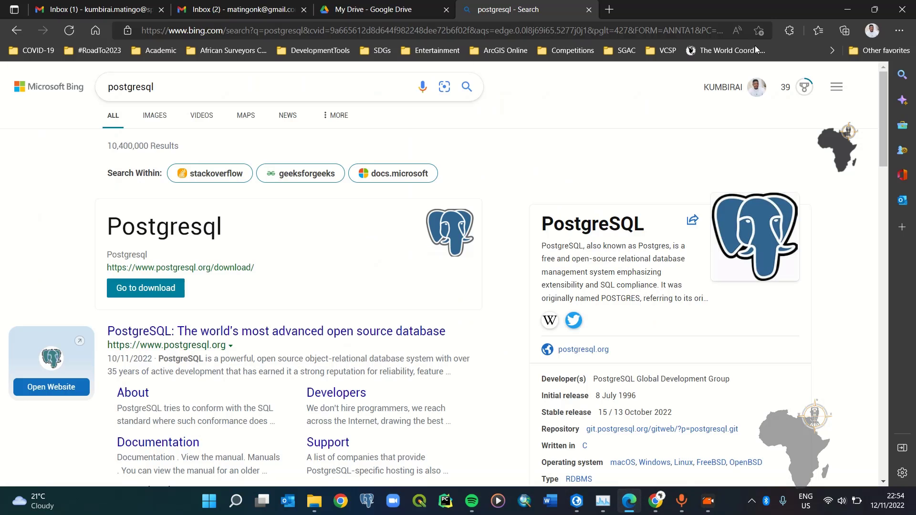
left_click(846, 9)
left_click(657, 501)
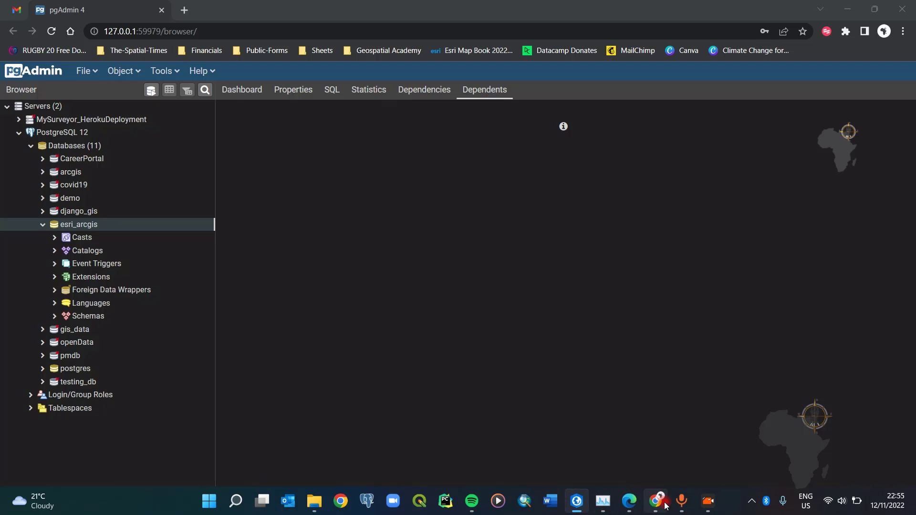
Step: Expand esri_arcgis > Schemas > postgres > Tables, select gweru_stands, and compare with ArcGIS Pro
left_click(55, 318)
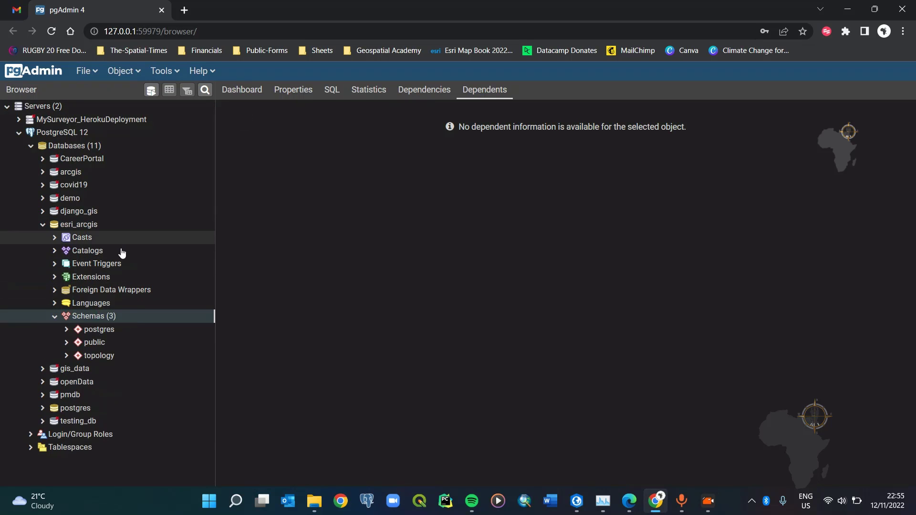
left_click(67, 330)
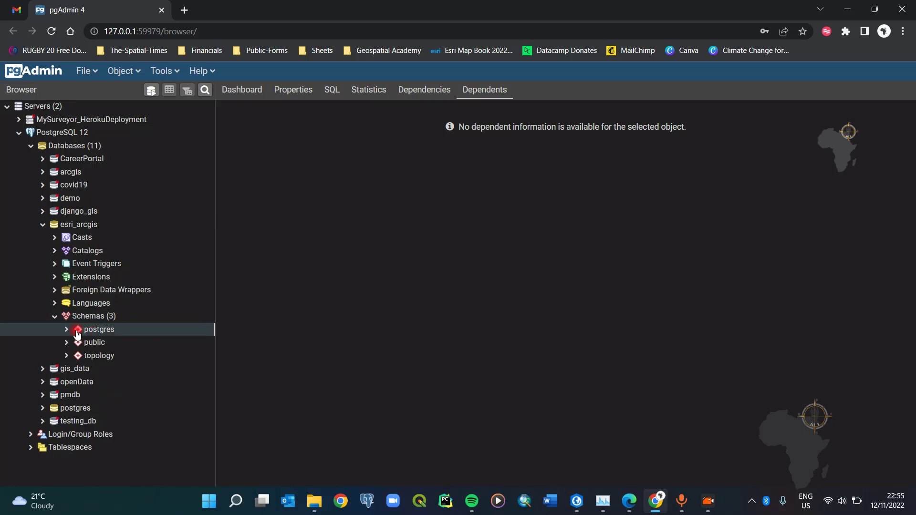
scroll(139, 328, "down", 2)
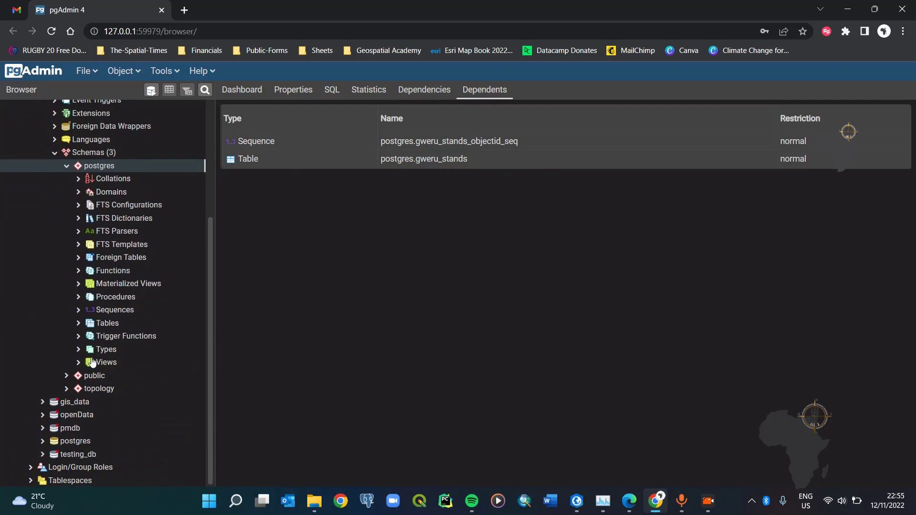
left_click(77, 325)
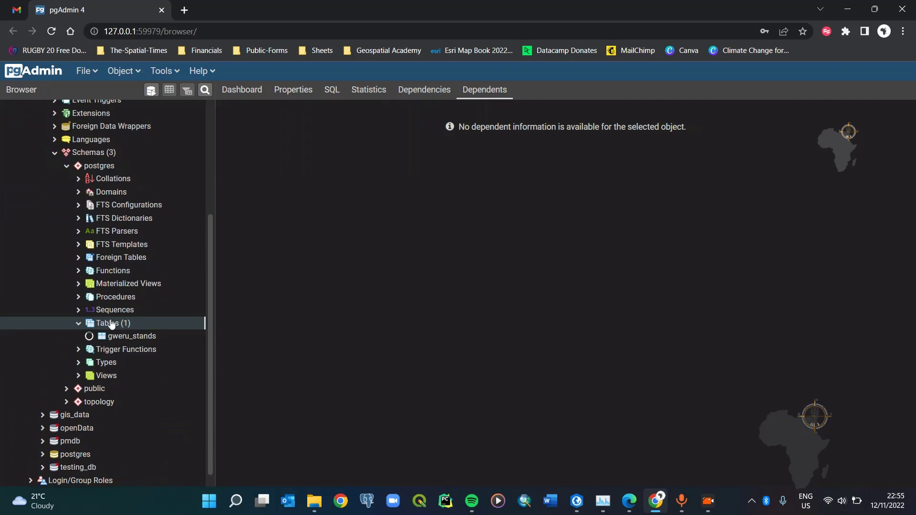
scroll(130, 246, "down", 2)
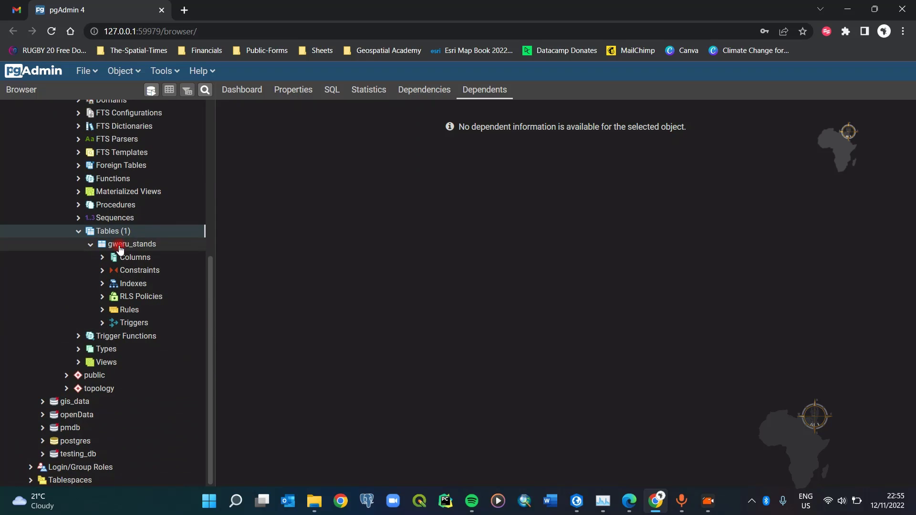
left_click(133, 246)
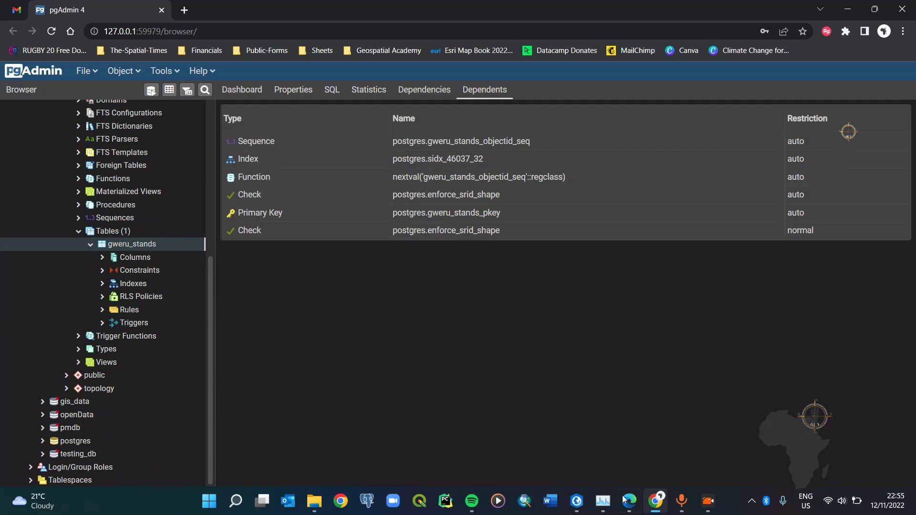
left_click(576, 502)
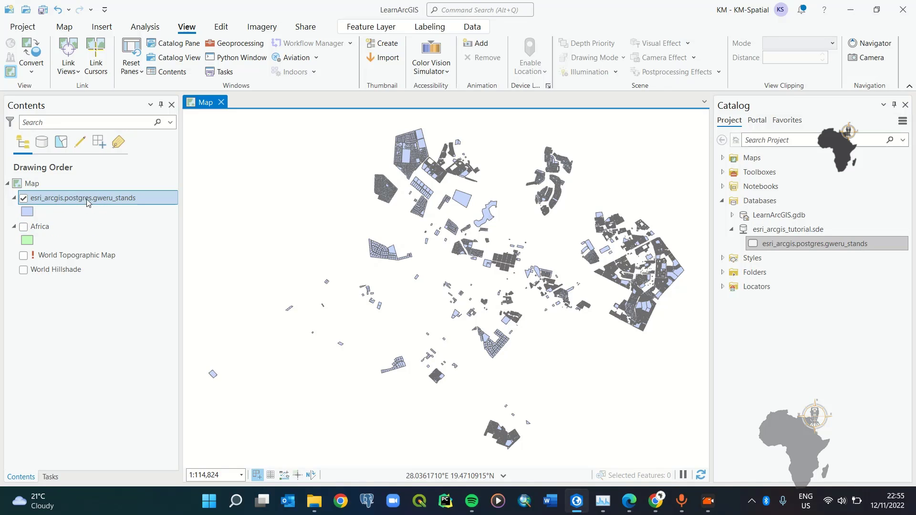
left_click(850, 9)
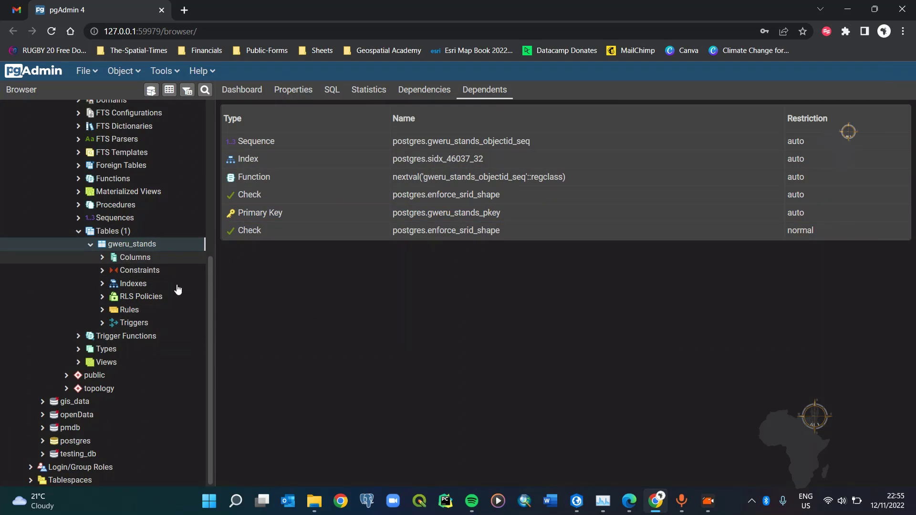
Step: View all 30345 gweru_stands rows in pgAdmin's Data Output, then return to ArcGIS Pro
left_click(169, 90)
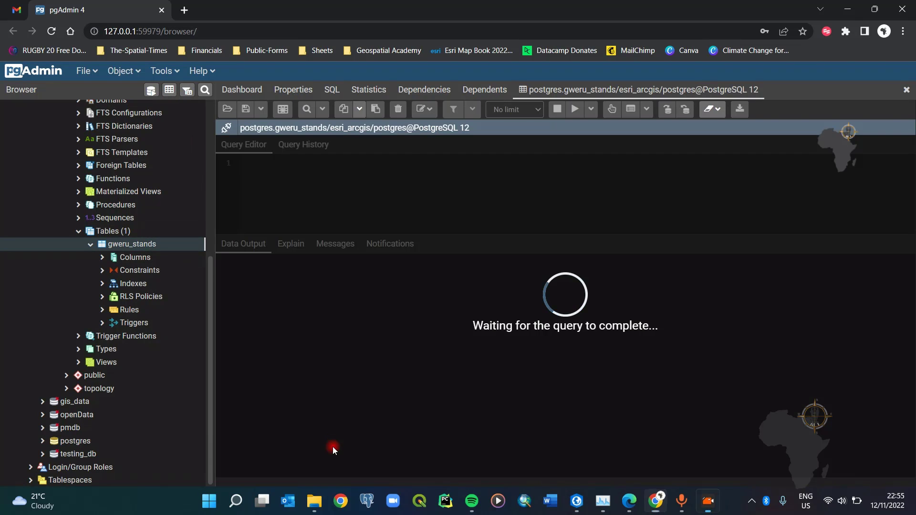
scroll(434, 358, "down", 20)
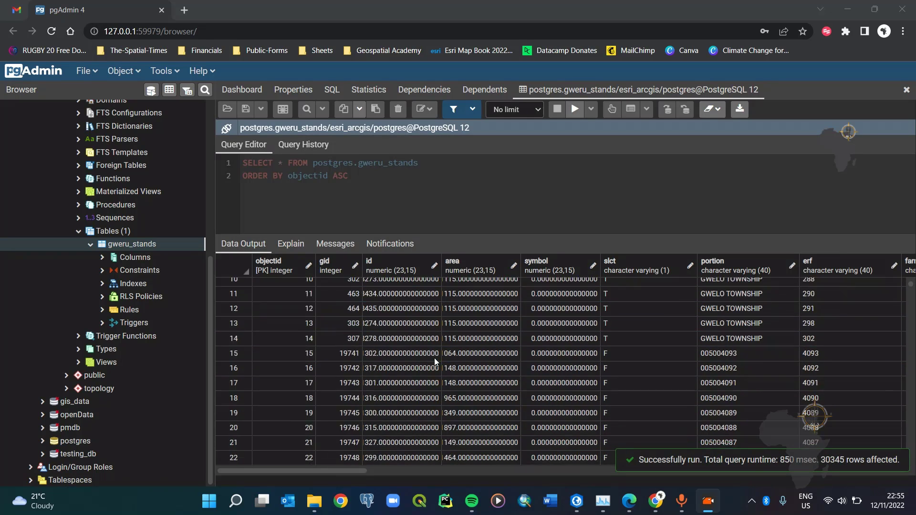
scroll(434, 360, "up", 12)
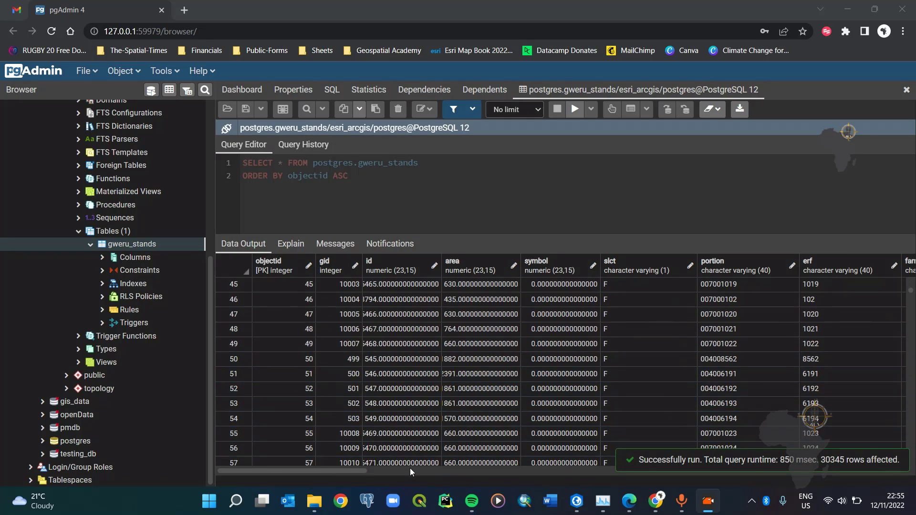
left_click_drag(348, 471, 567, 484)
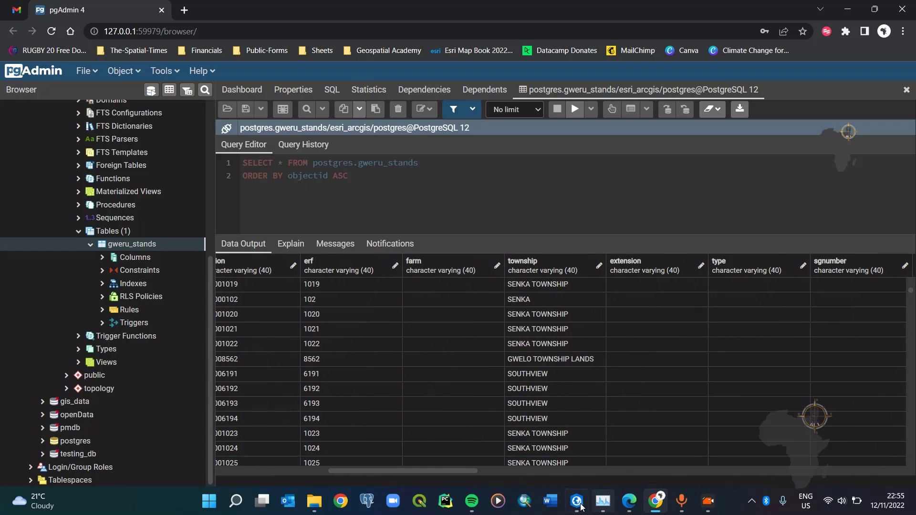
left_click(576, 501)
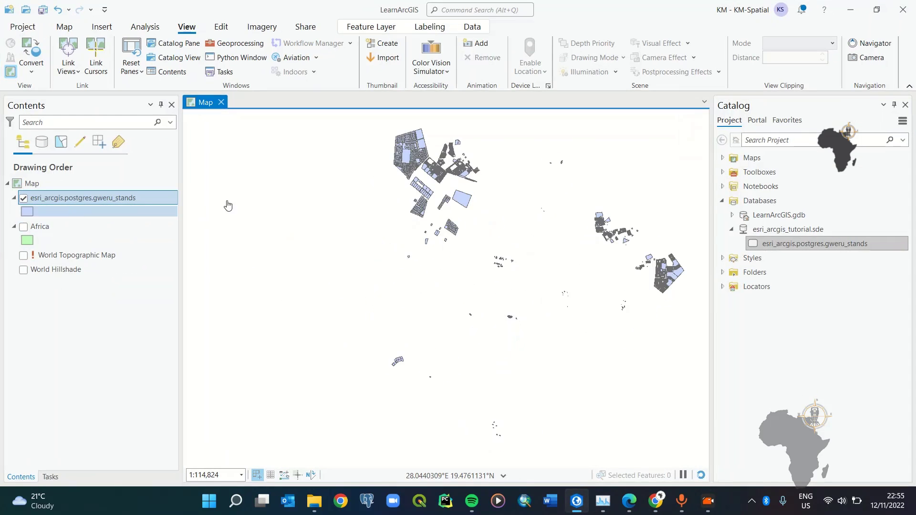
Step: Open the gweru_stands attribute table and compare its fields with the pgAdmin columns
right_click(81, 198)
left_click(142, 128)
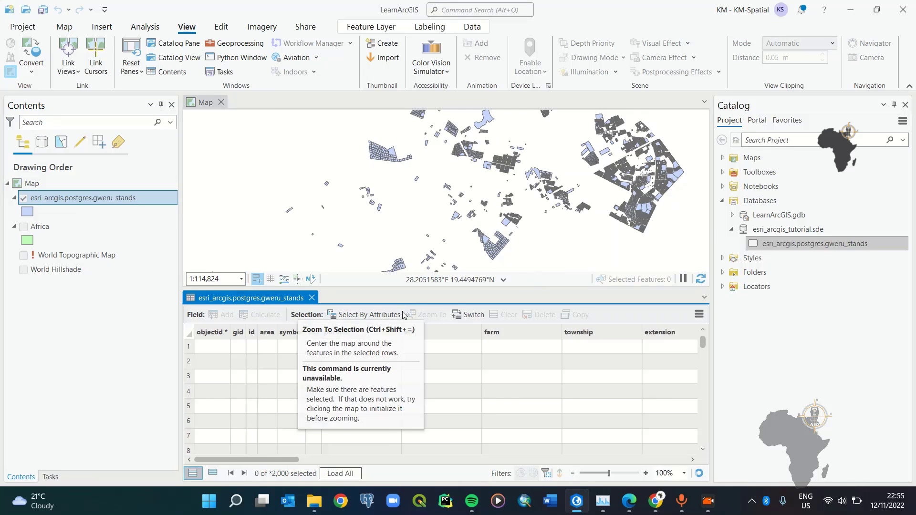
left_click_drag(292, 460, 655, 457)
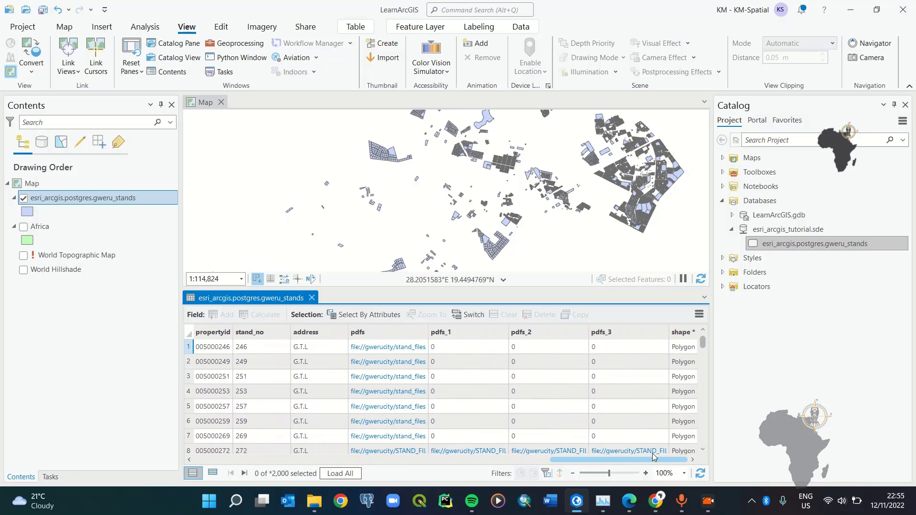
left_click(656, 501)
left_click_drag(387, 469, 273, 470)
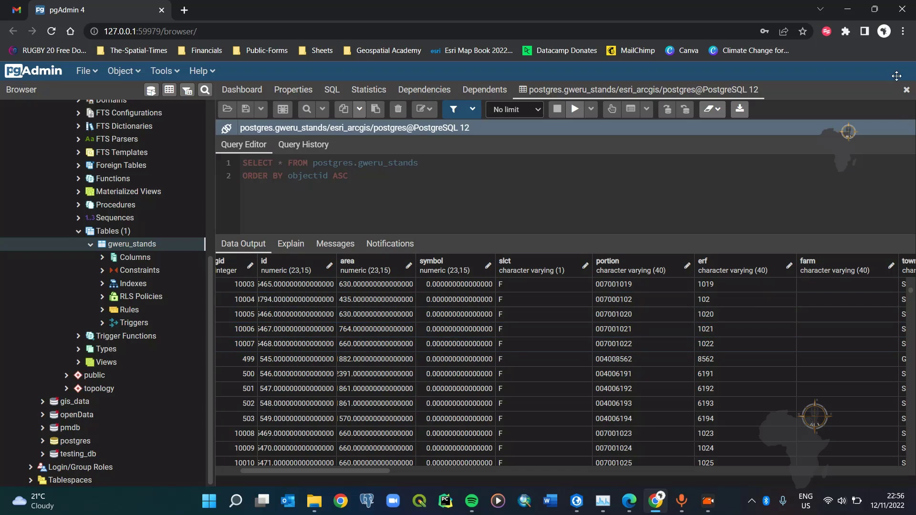
left_click(846, 13)
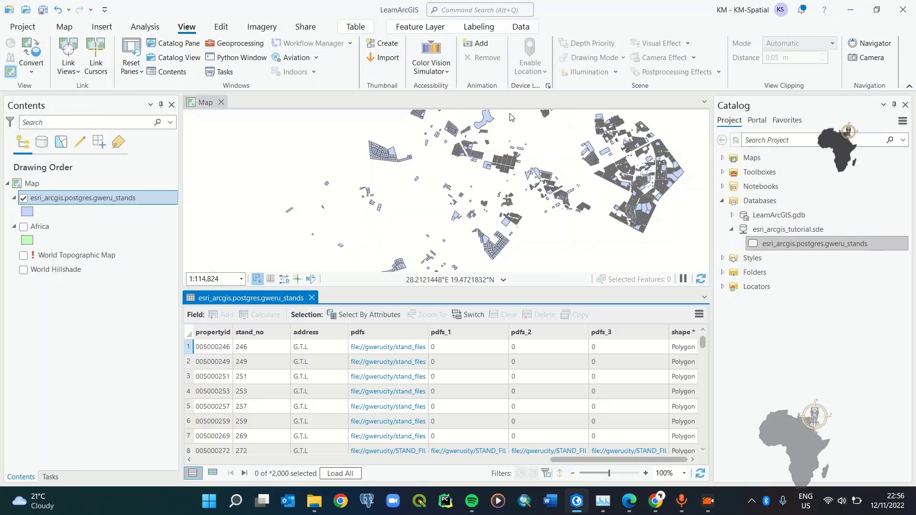